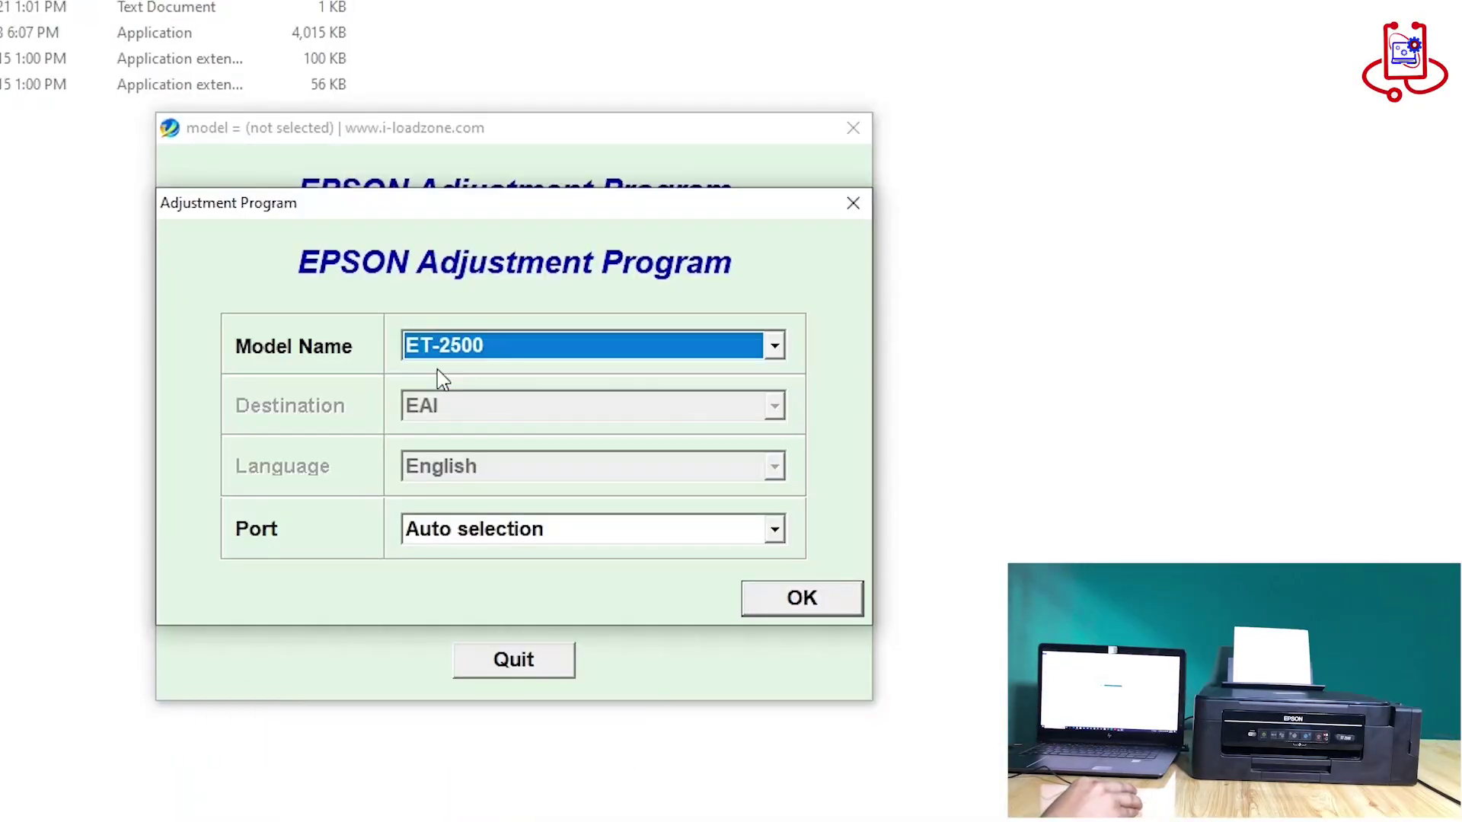
Choose the ET-2500 Series USB port and confirm initializing the ink pad counter
click(682, 542)
scroll(552, 594, down, 3)
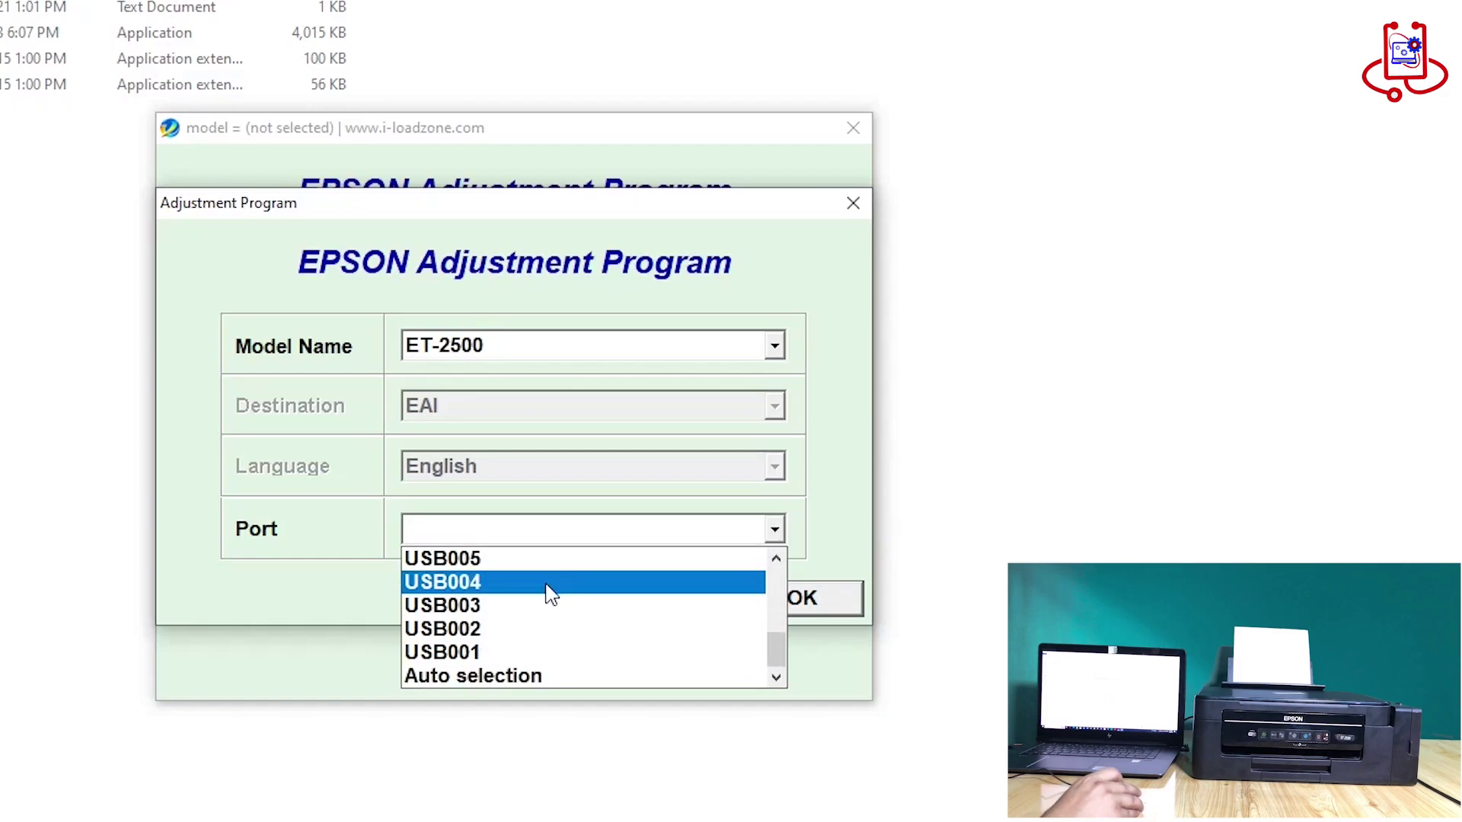
scroll(606, 586, up, 3)
click(580, 561)
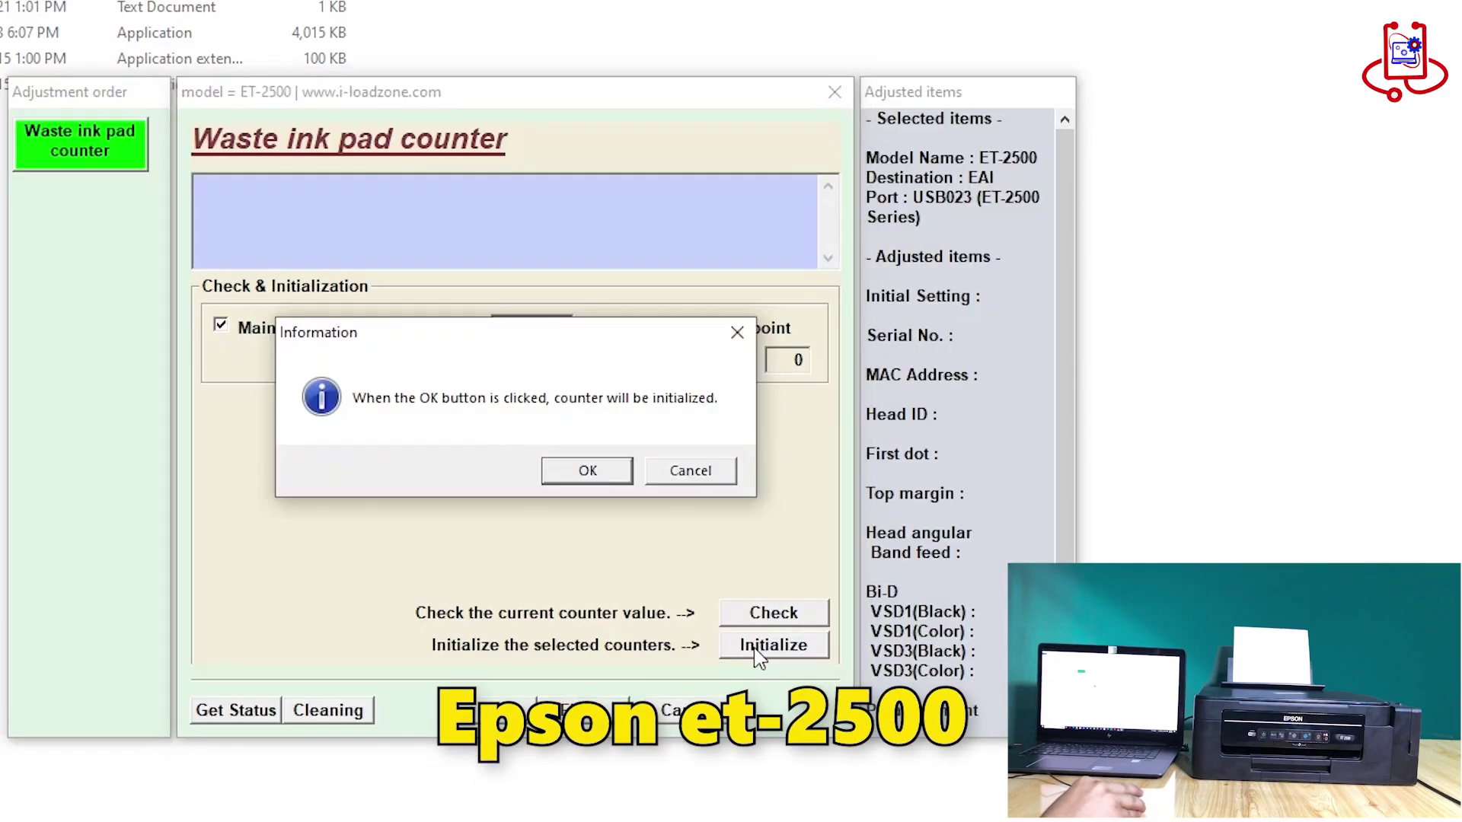
click(586, 470)
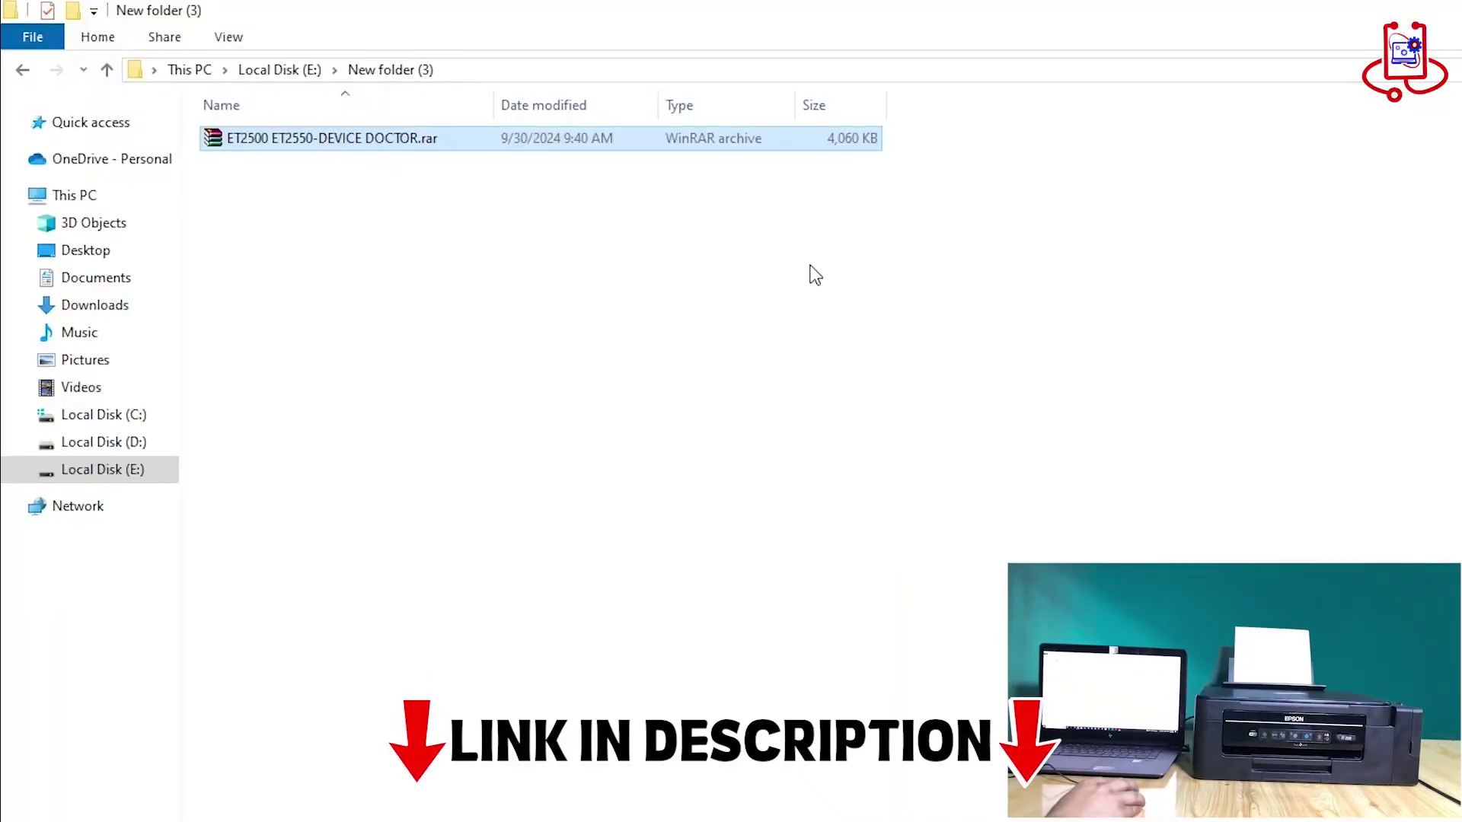
Extract the downloaded RAR archive into its own folder
right_click(249, 141)
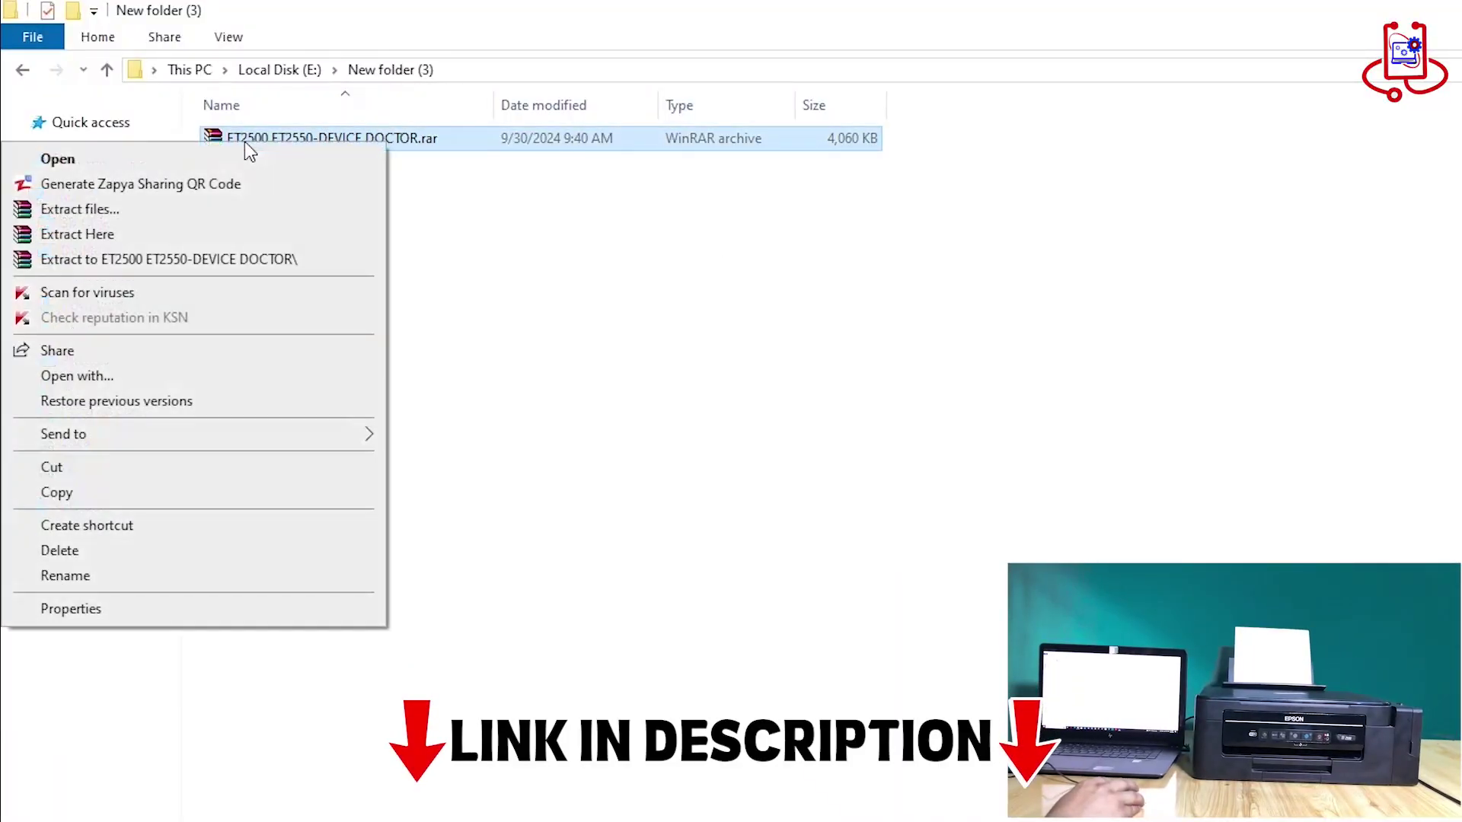
click(141, 212)
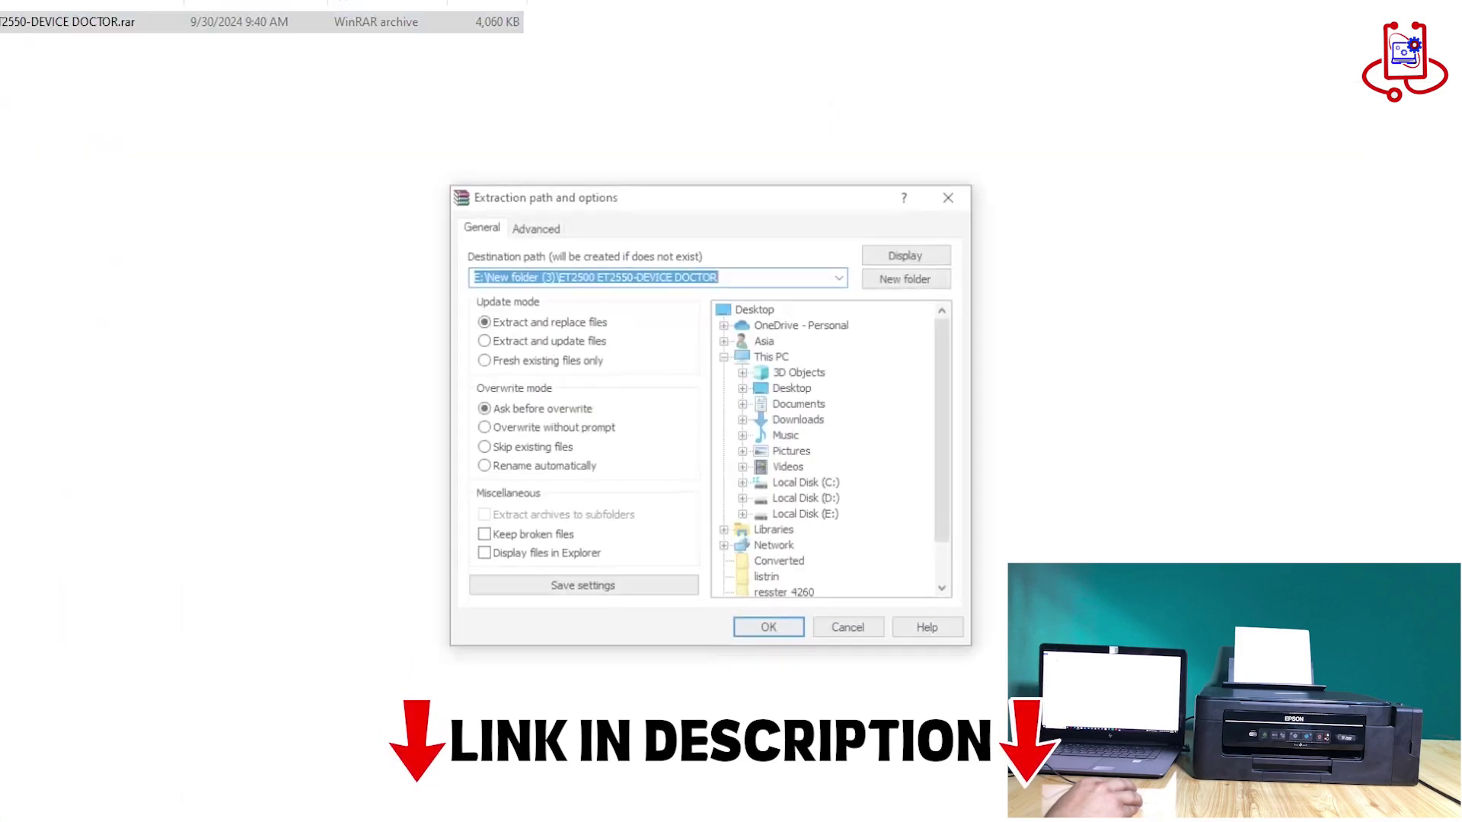
click(778, 632)
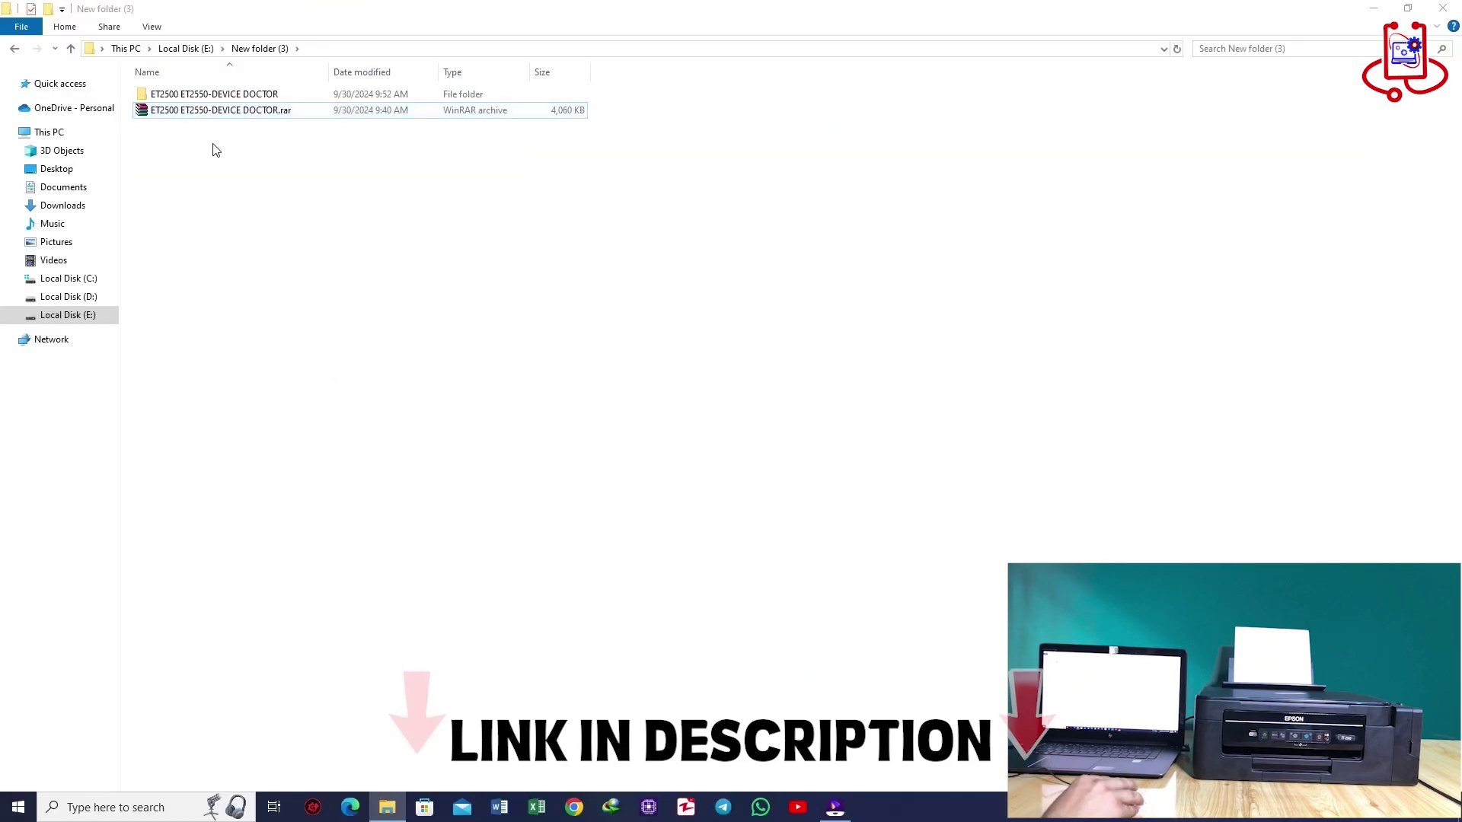
Browse into the extracted ET2500 ET2550-DEVICE DOCTOR folder holding AdjProg.exe and the password file
click(181, 96)
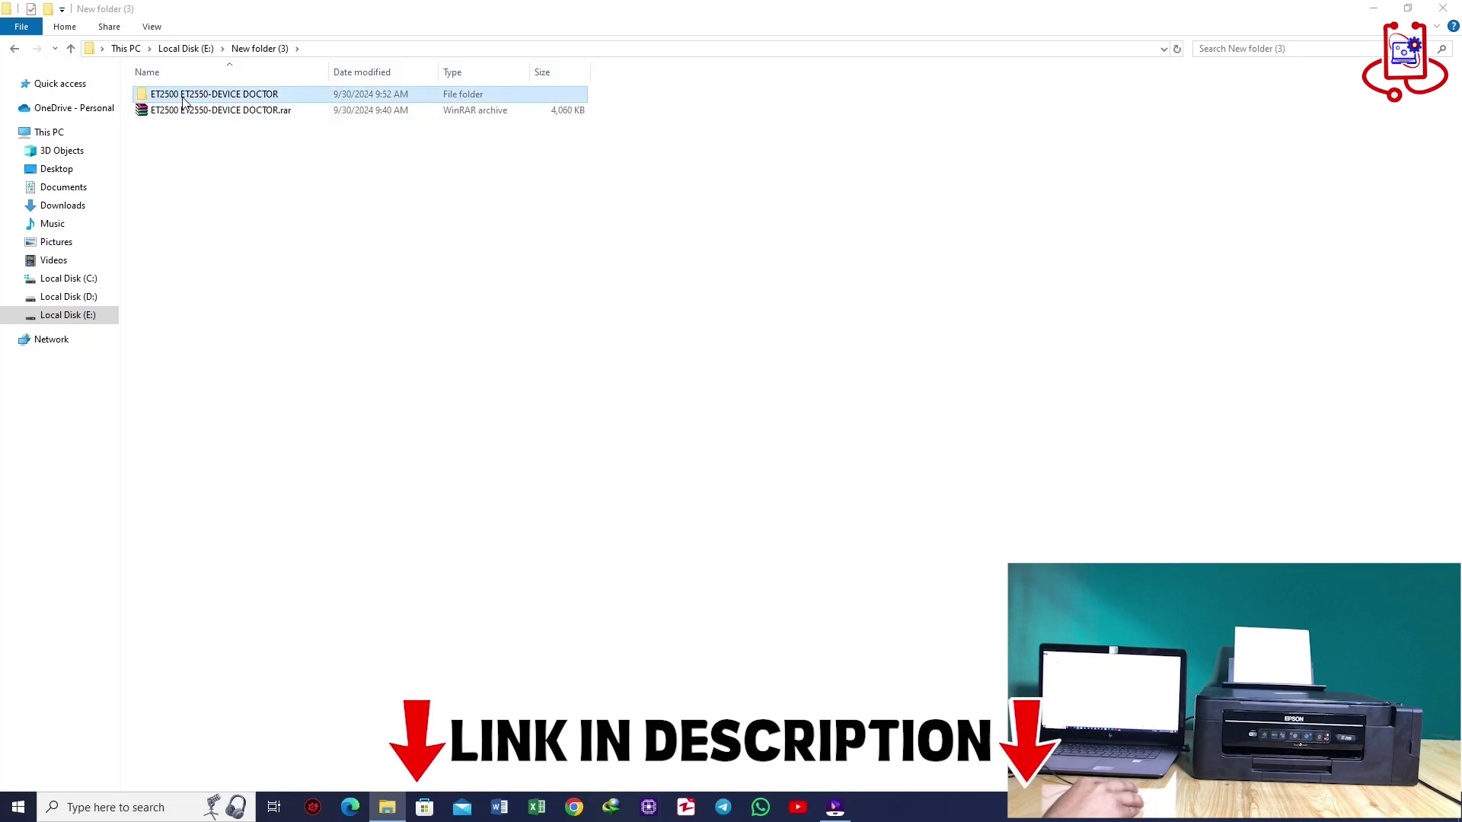
double_click(197, 99)
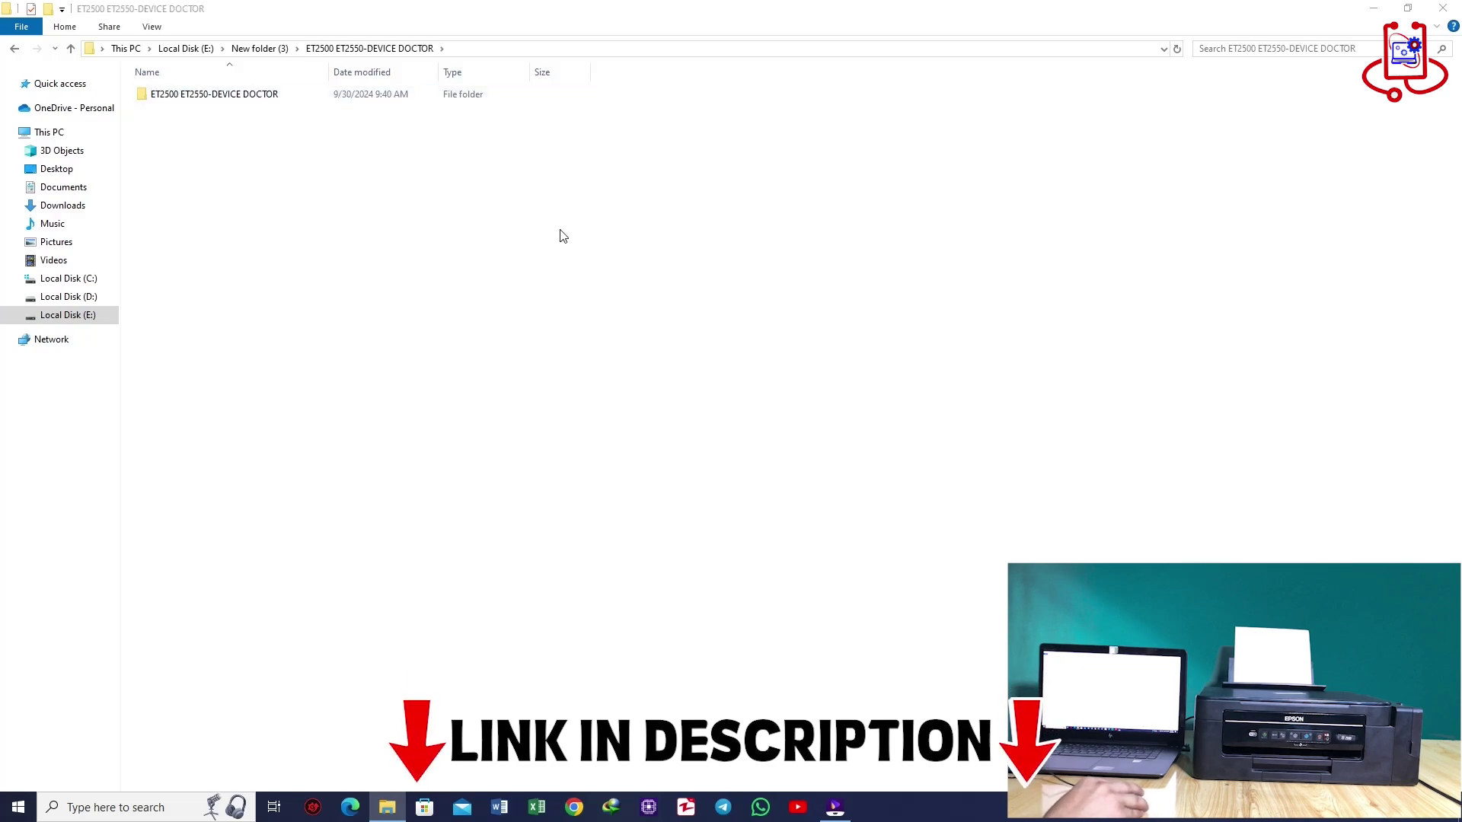
double_click(263, 103)
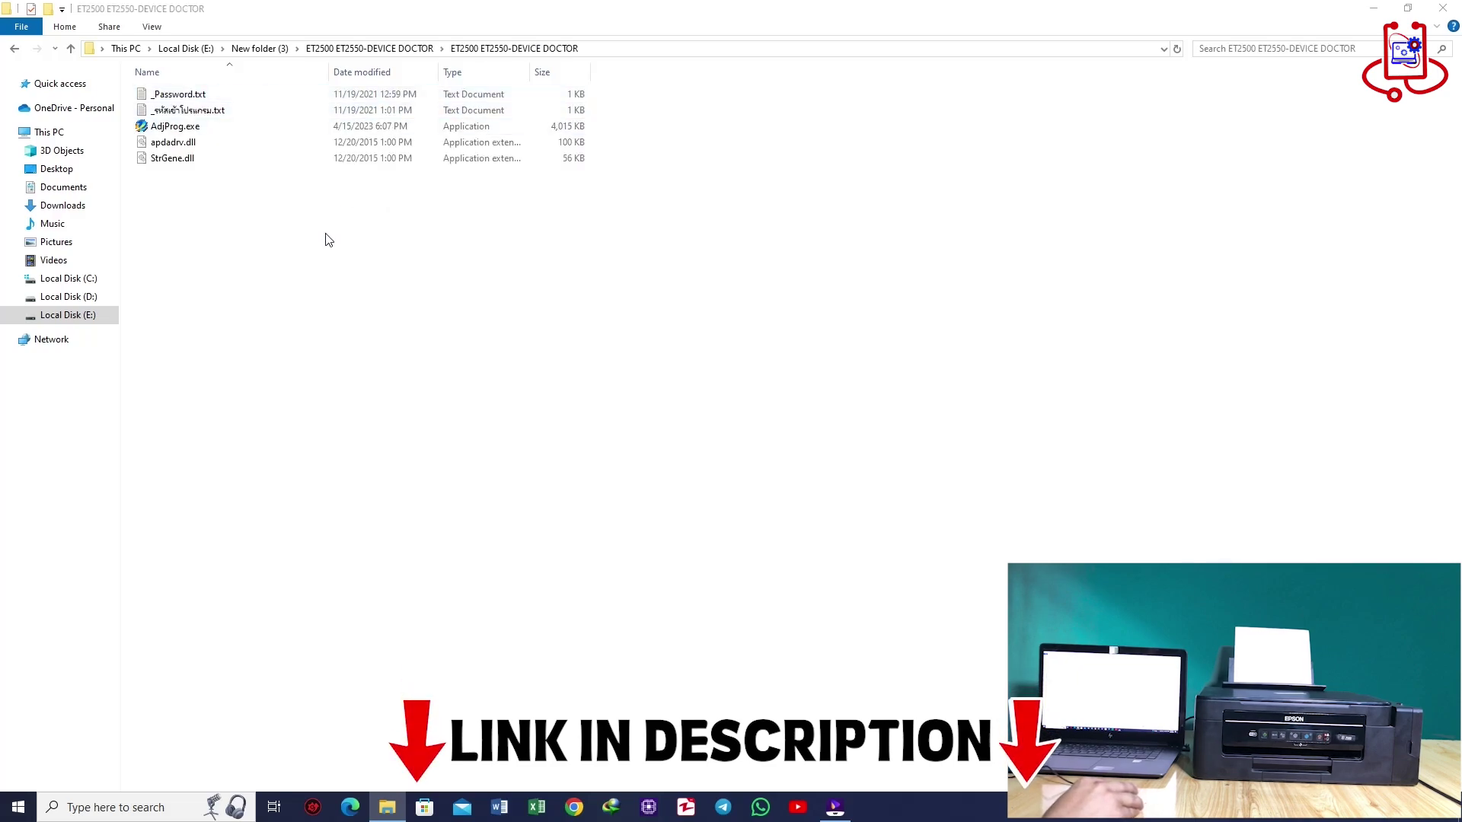
Launch AdjProg.exe with administrator rights so its password prompt appears
right_click(211, 128)
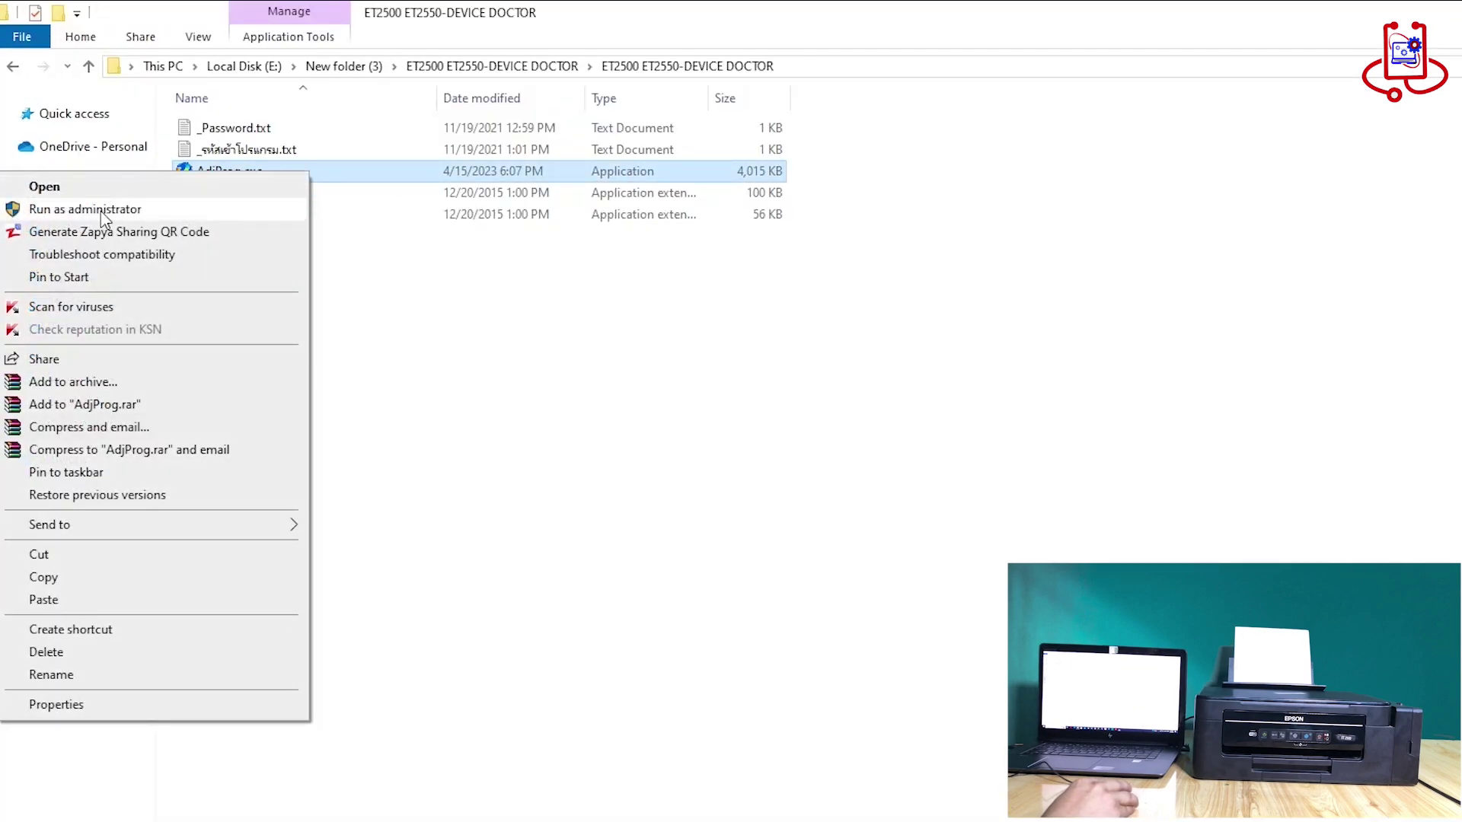
click(105, 212)
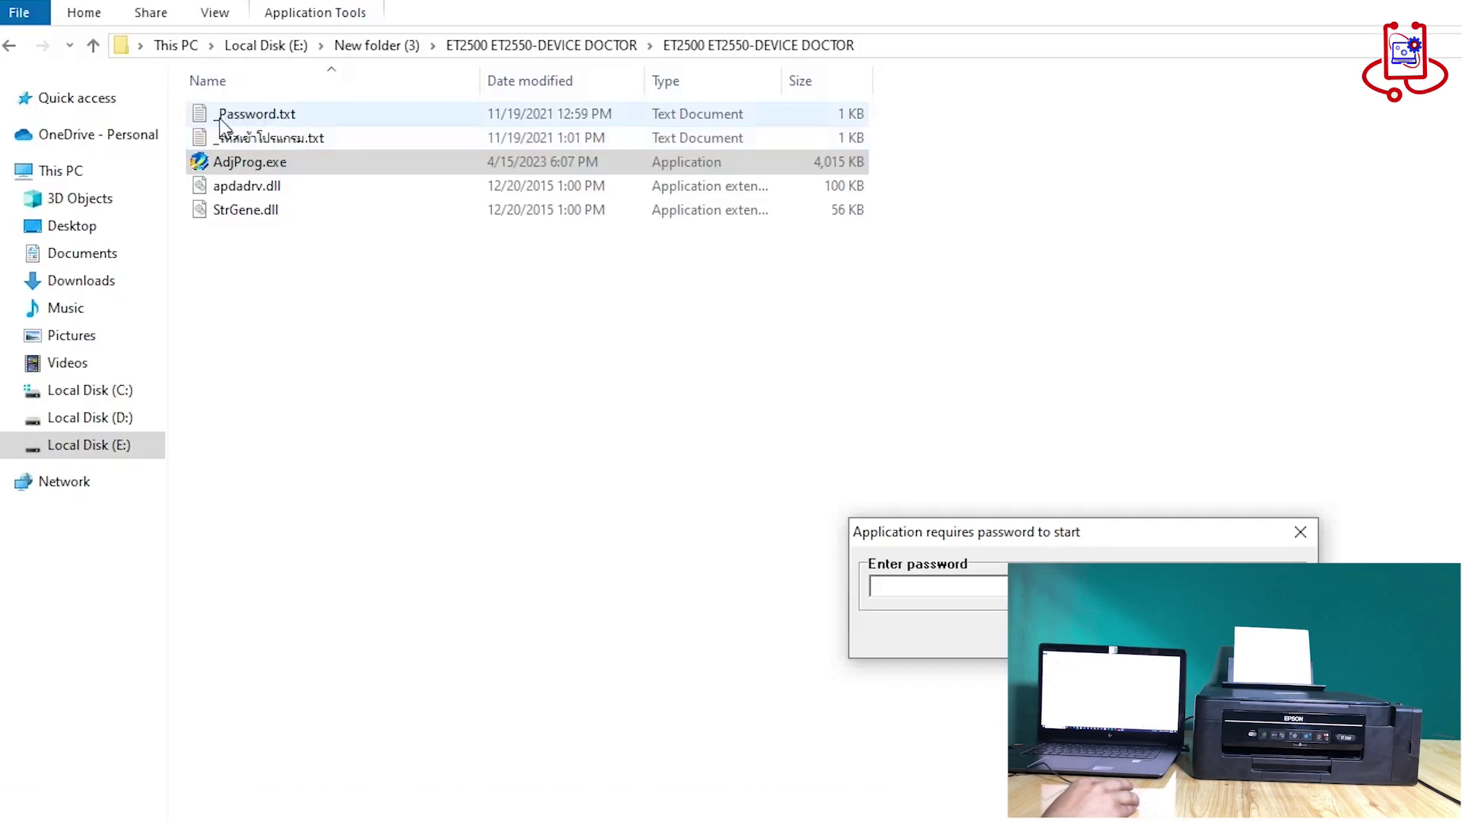
double_click(229, 118)
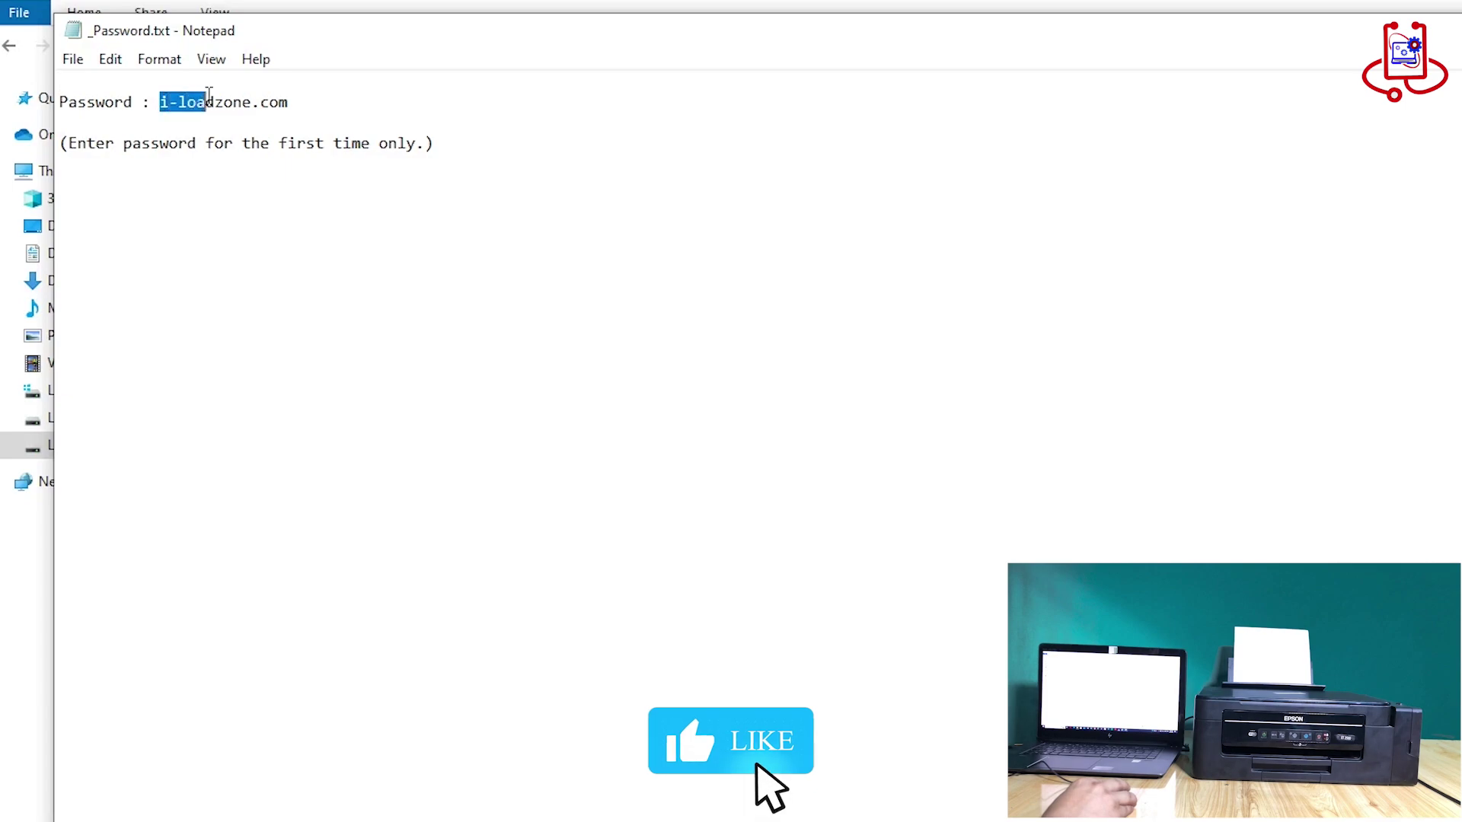
drag(207, 96, 288, 97)
right_click(288, 101)
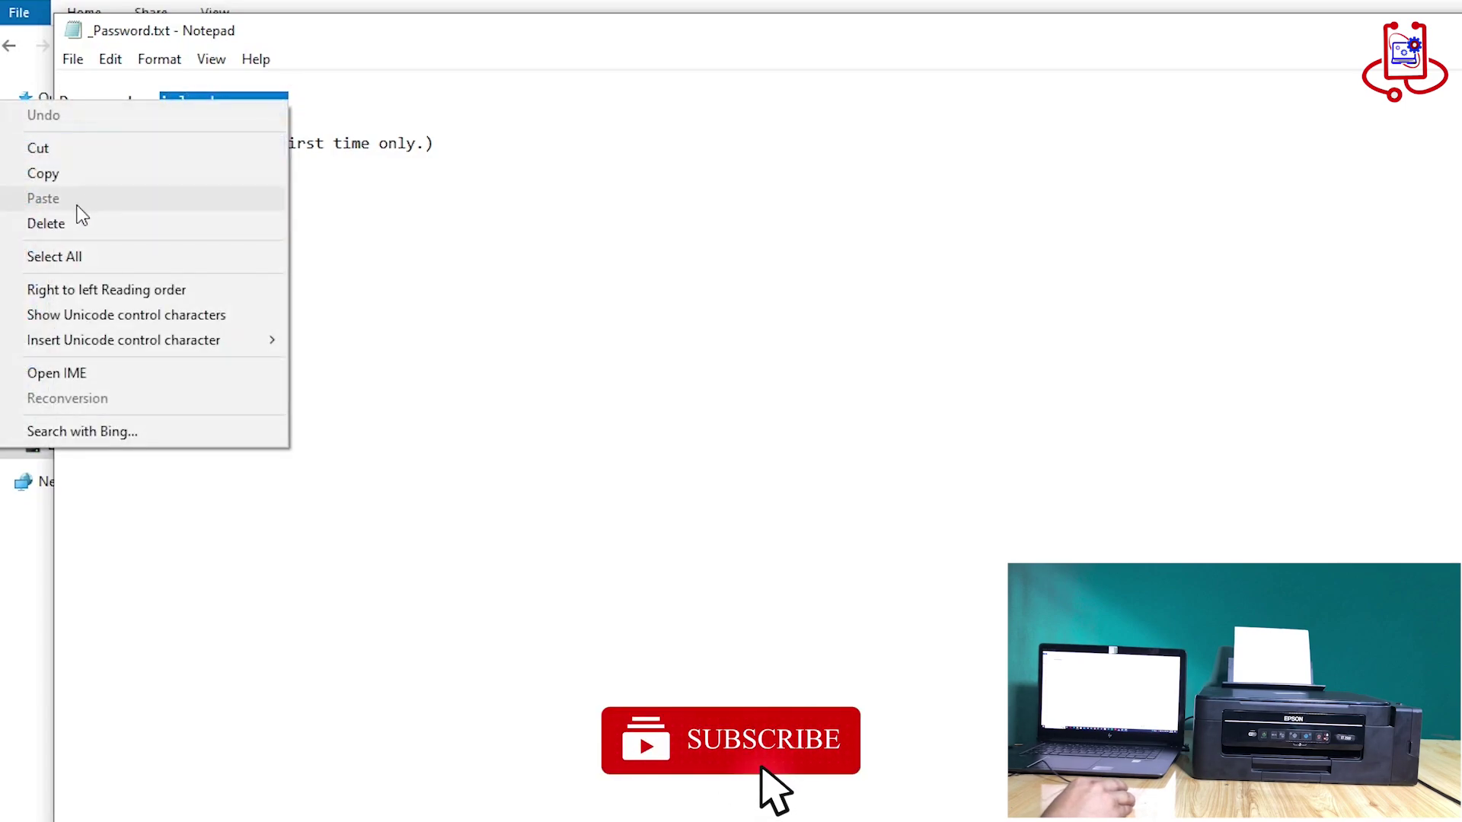
click(43, 173)
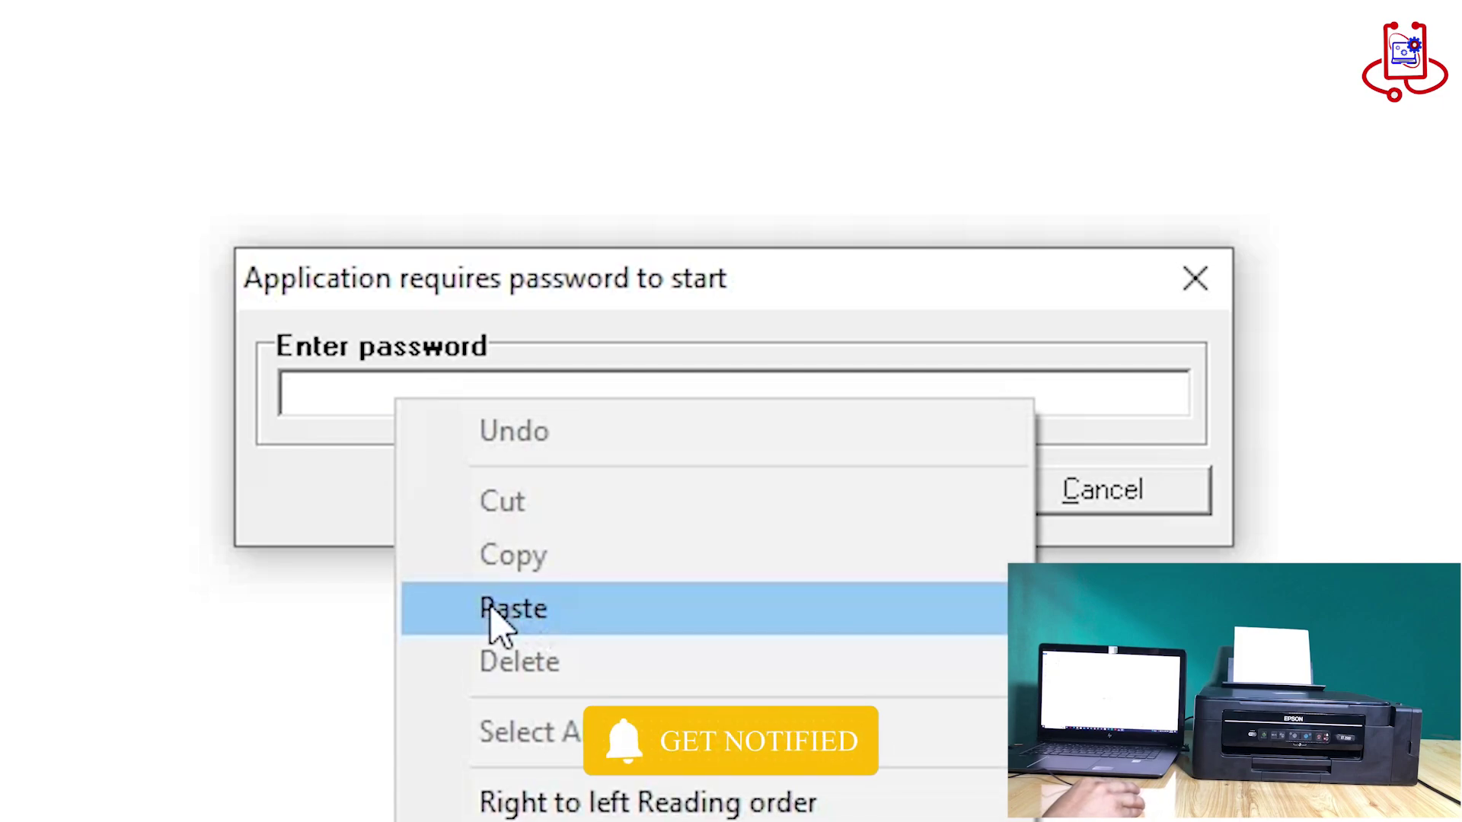
Paste the password into the prompt and submit it to reach the main window
click(493, 623)
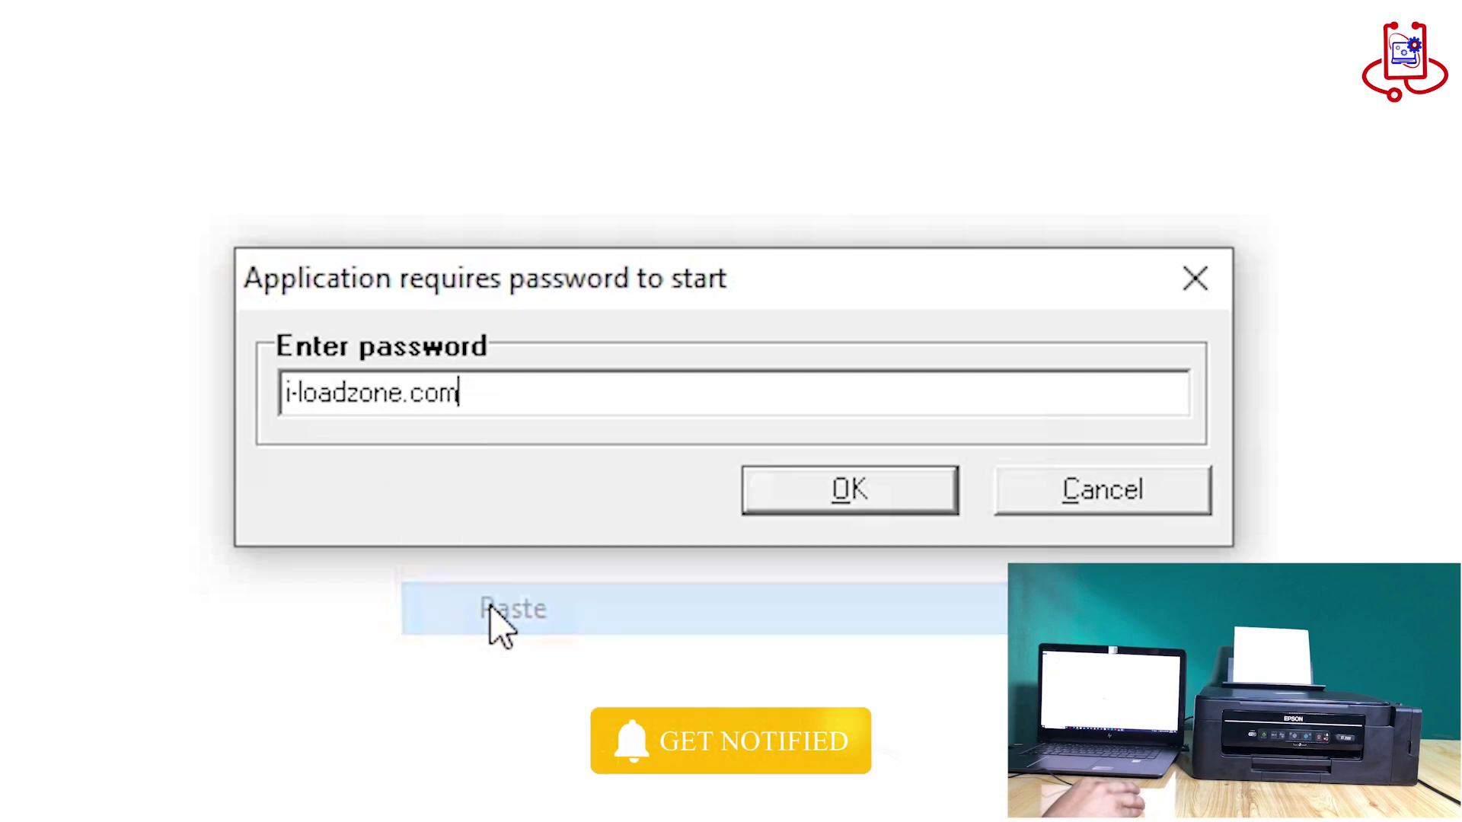
click(852, 498)
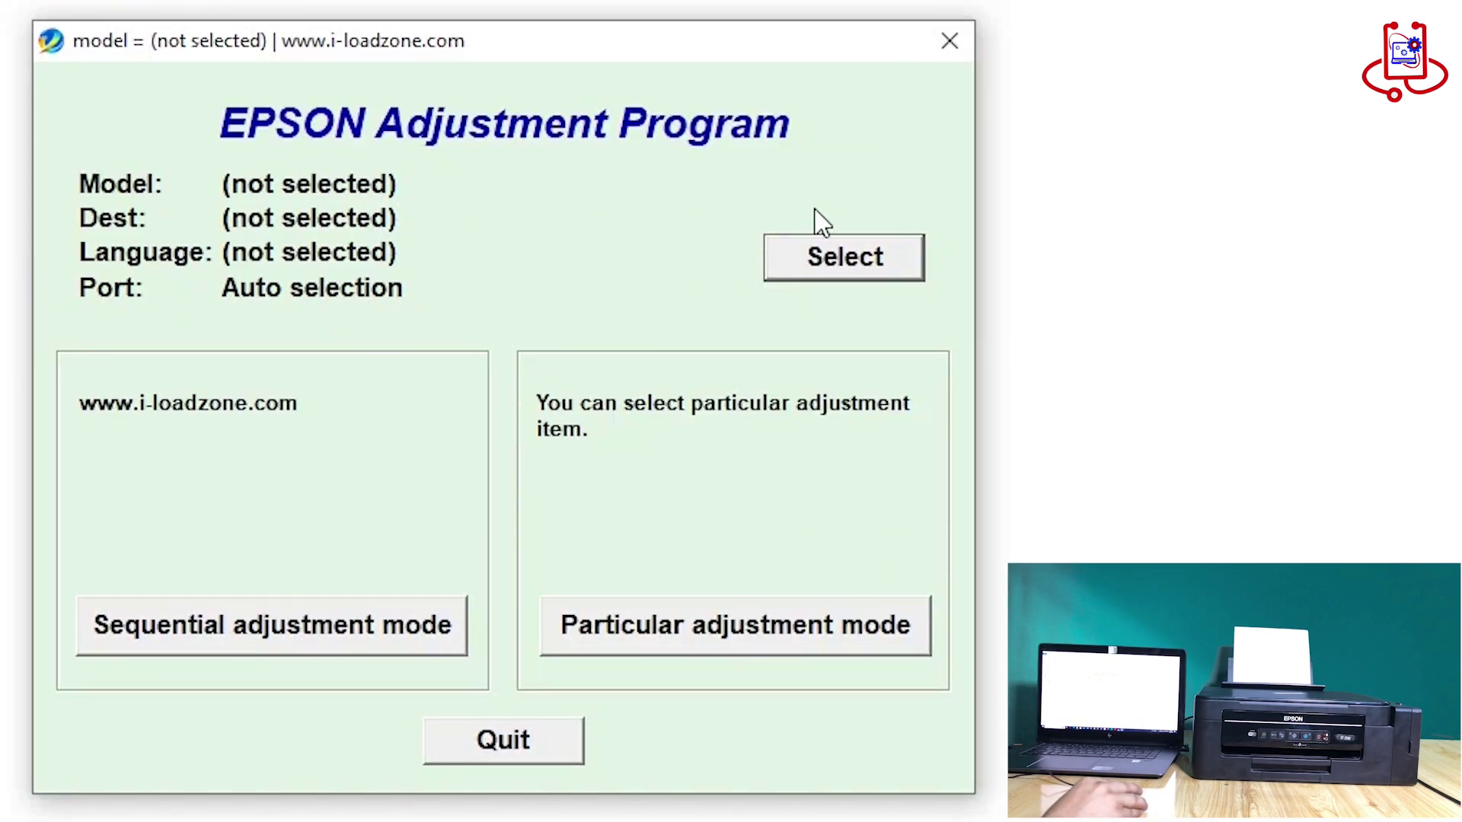
Set the printer model to ET-2500 in the model settings
click(843, 258)
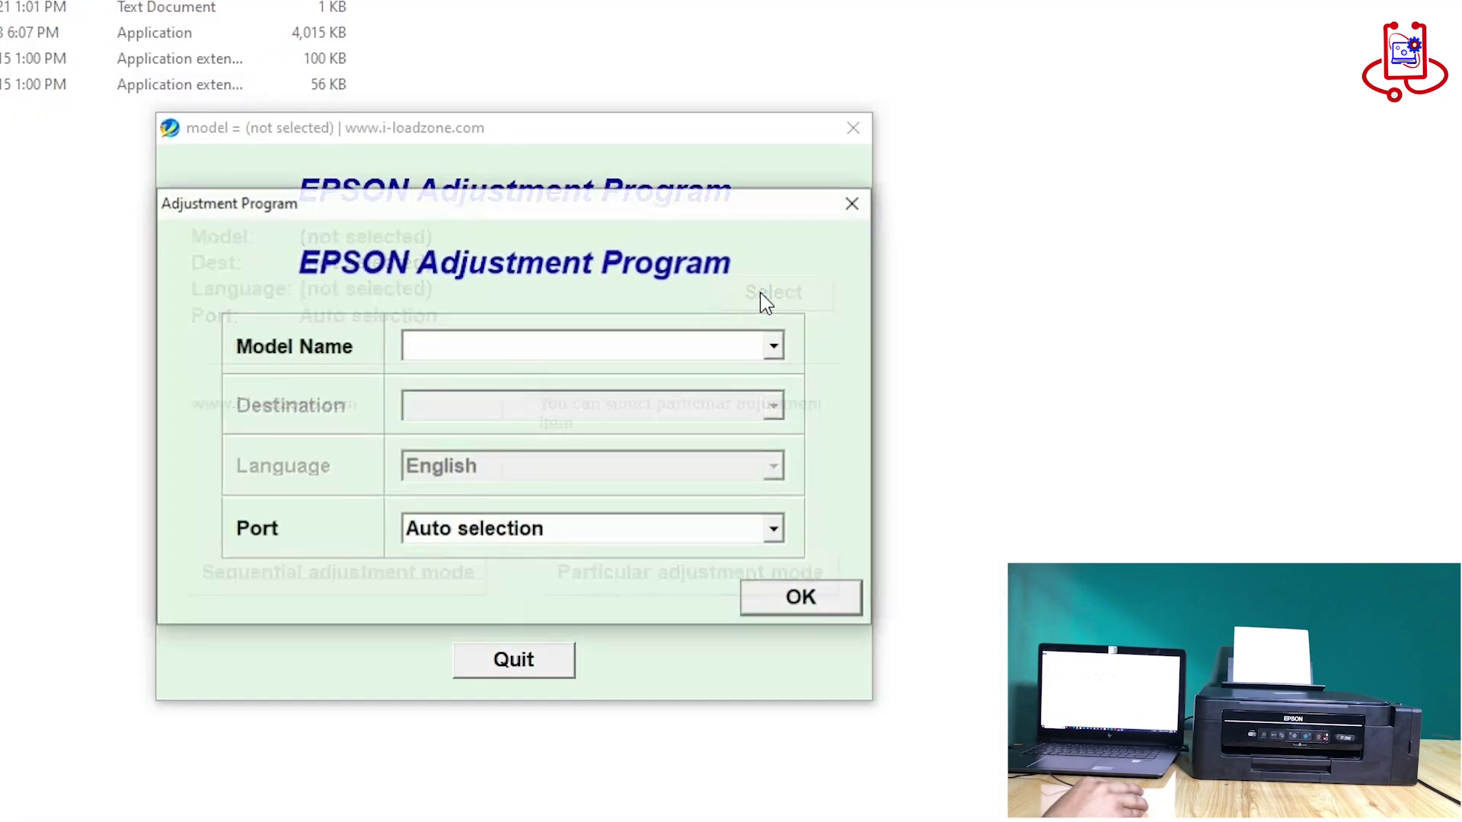
click(775, 346)
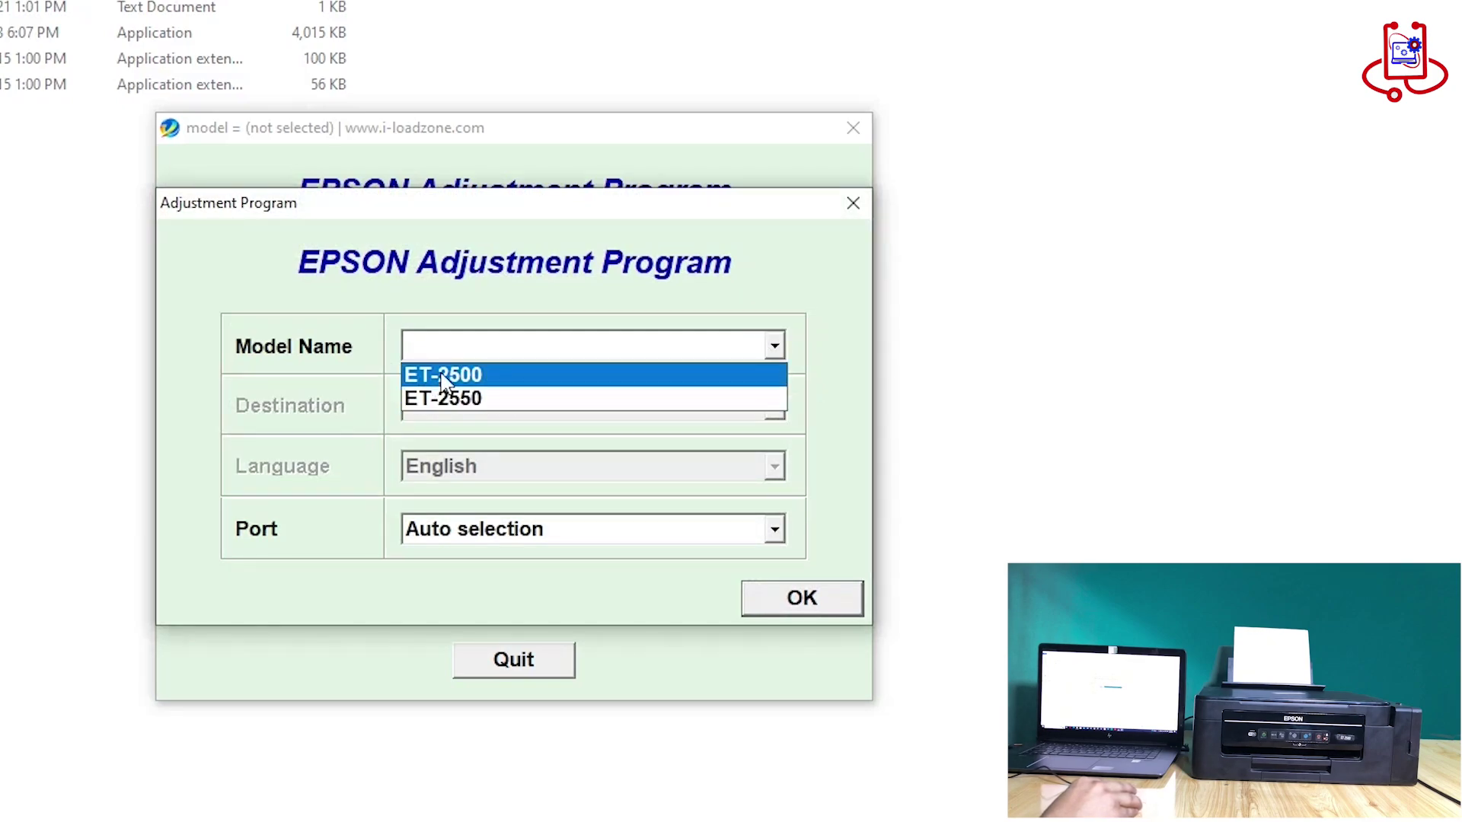
click(444, 382)
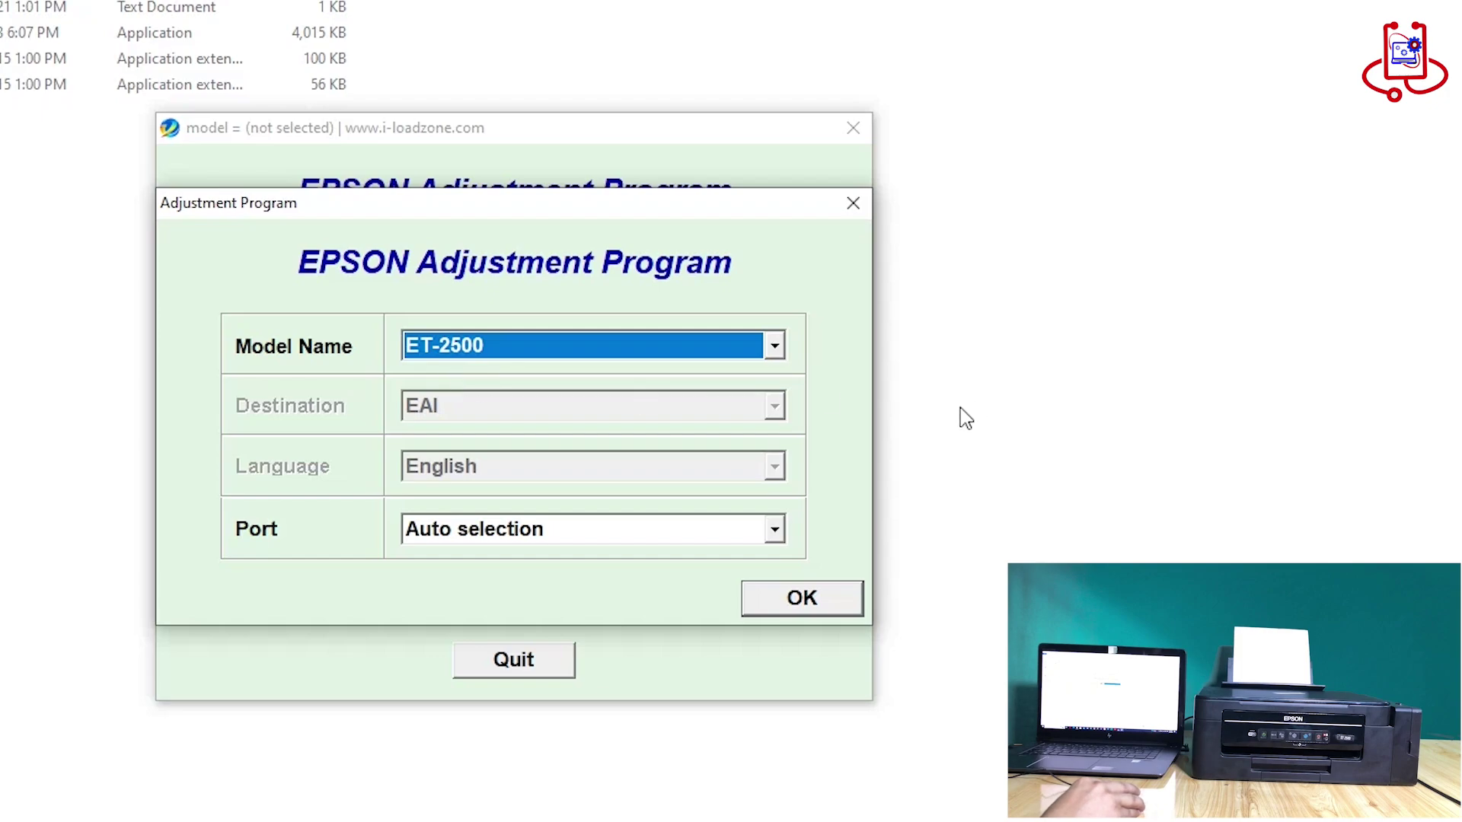
Set the port to USB023 (ET-2500 Series) and confirm the model and port
click(699, 540)
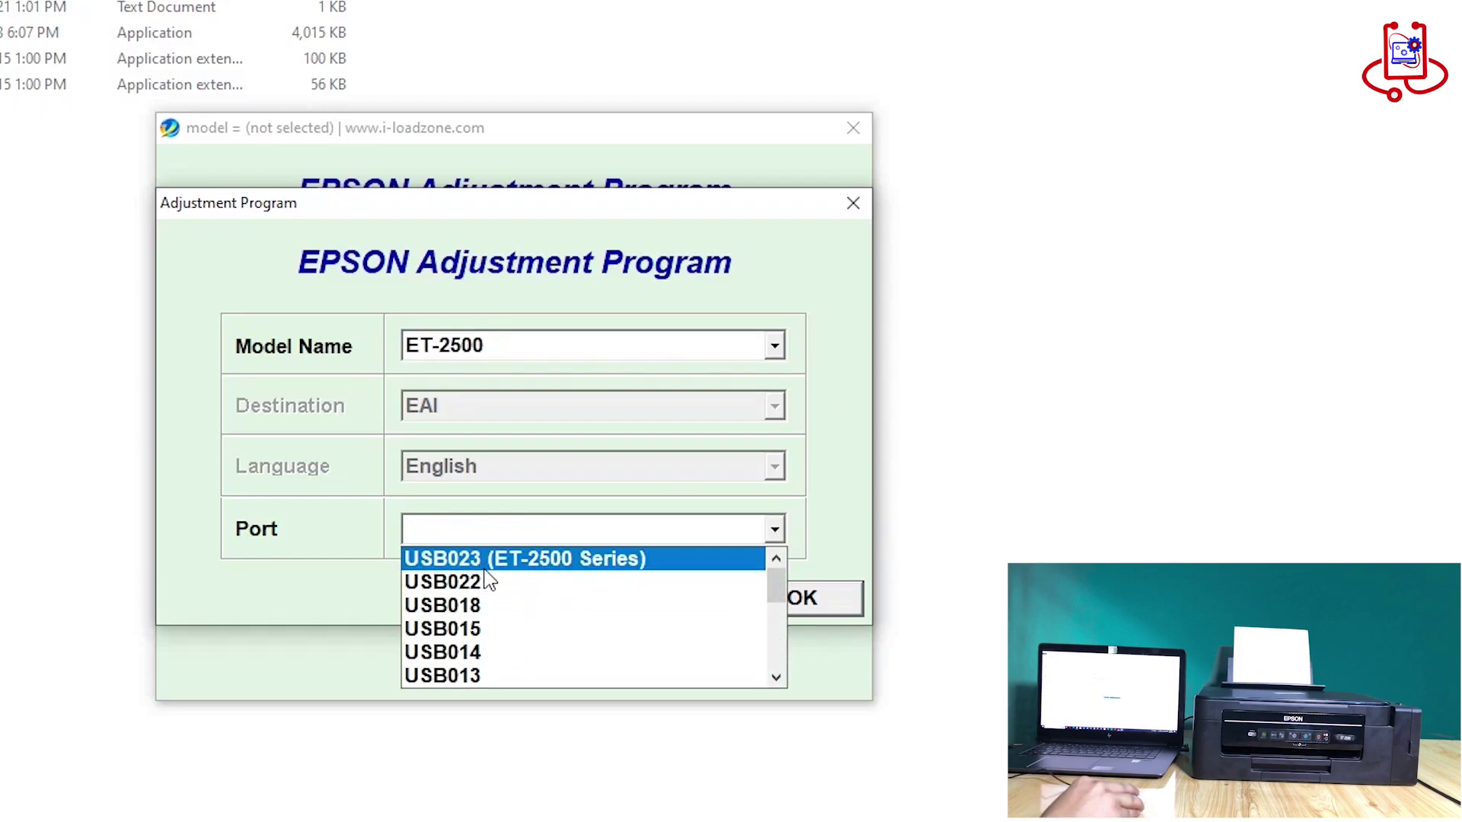
scroll(547, 581, down, 5)
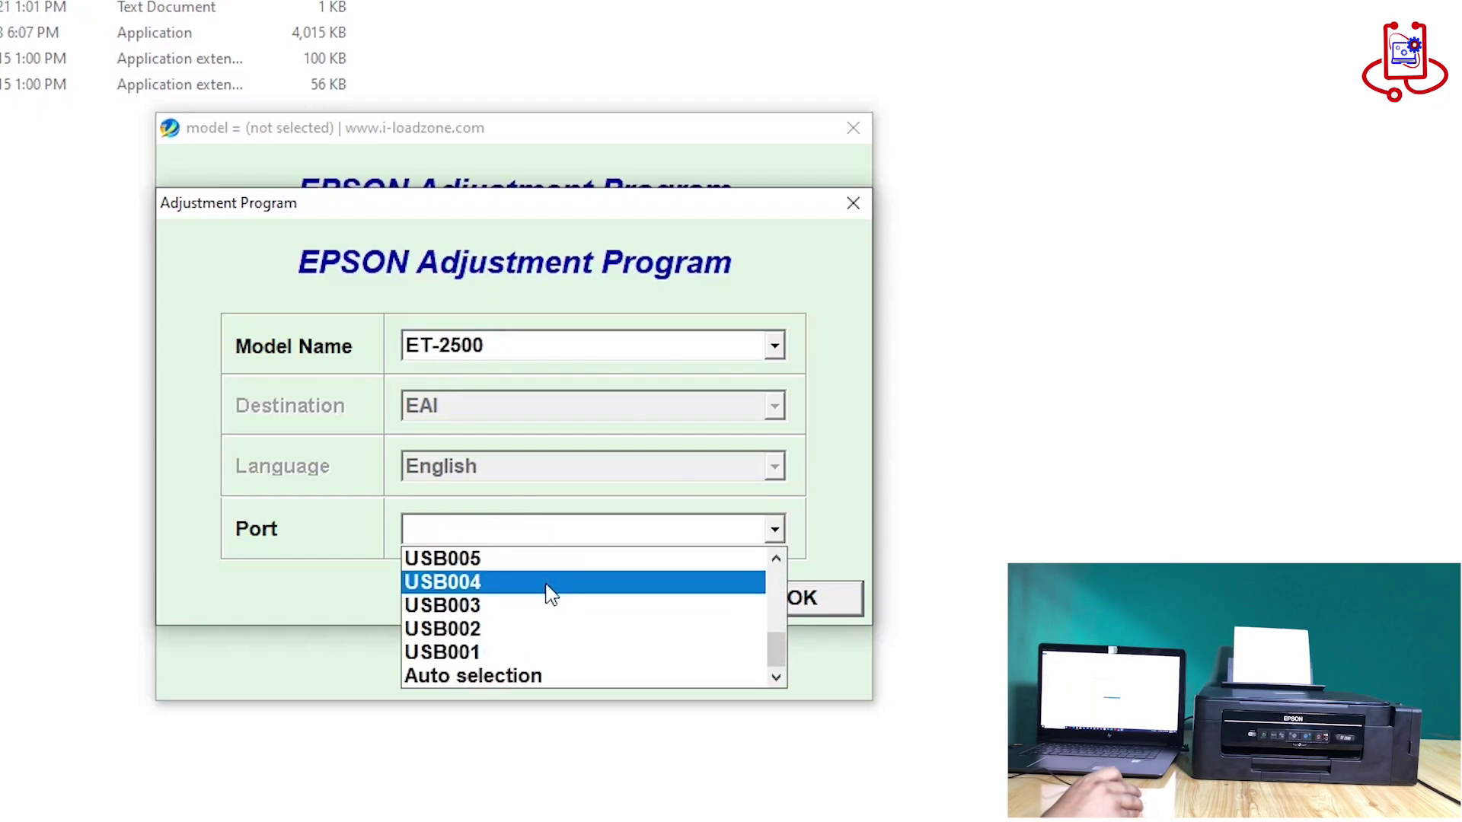
scroll(547, 592, up, 5)
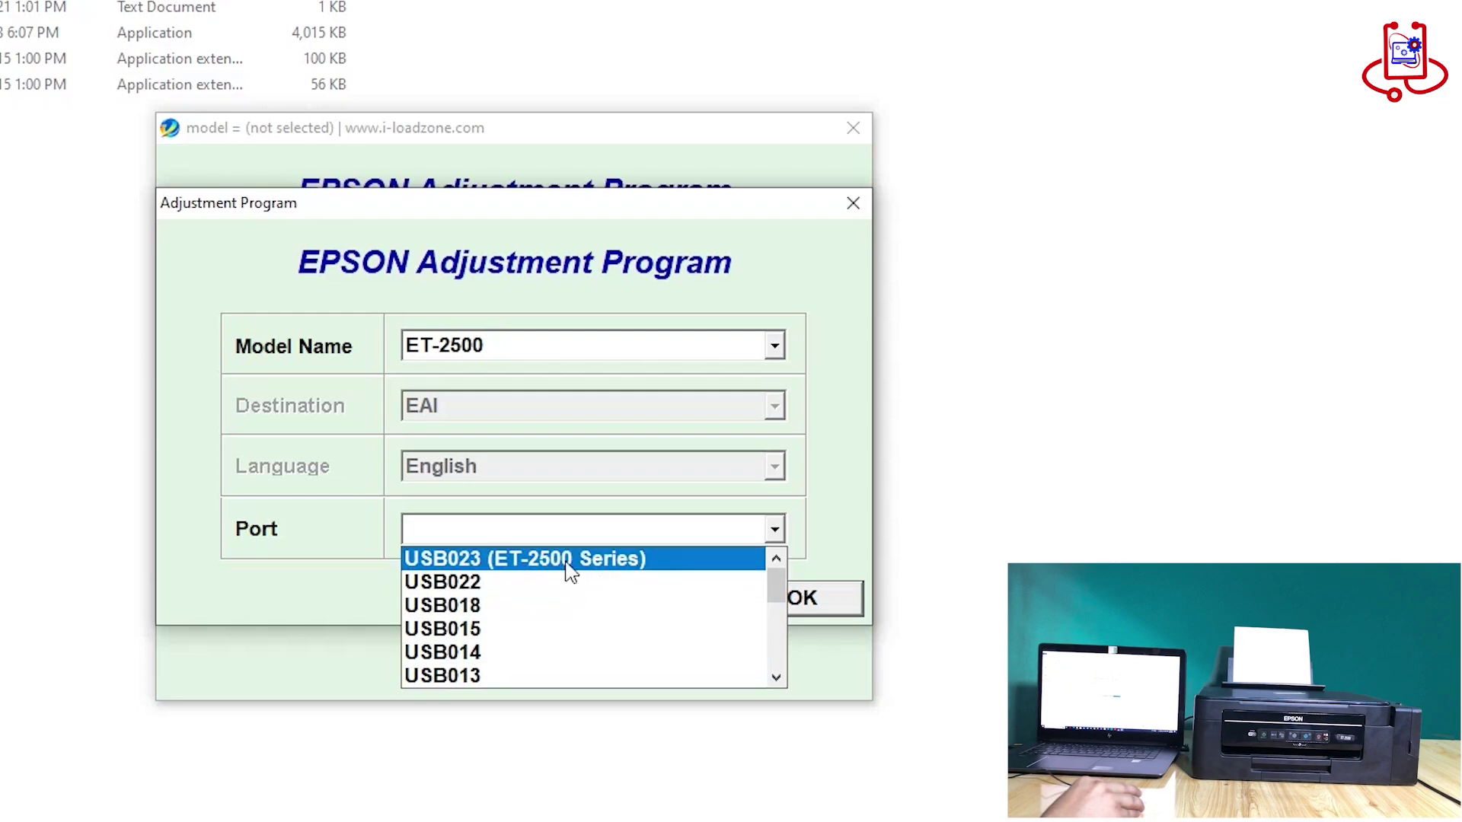
click(581, 568)
click(784, 606)
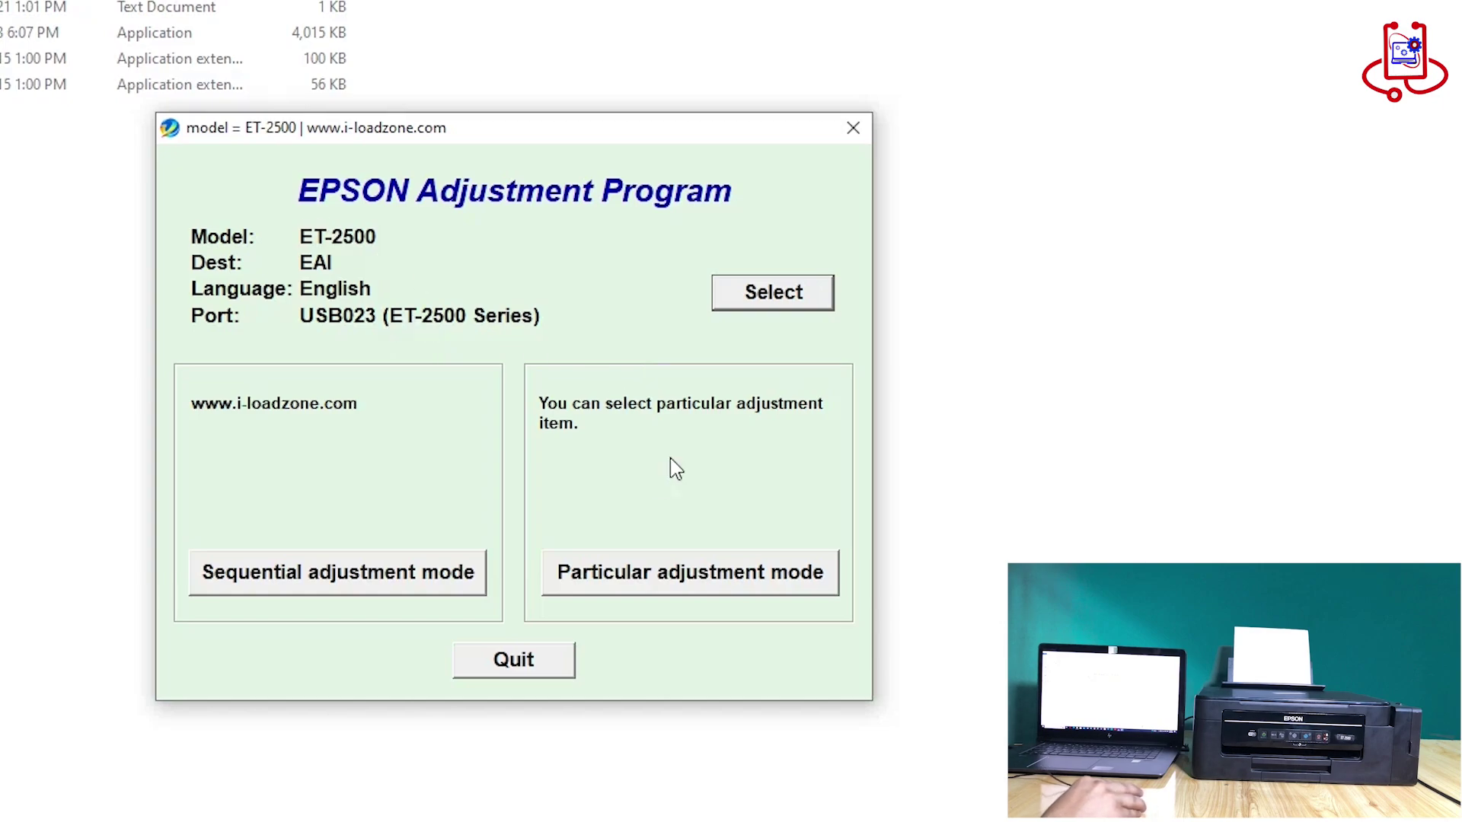
Enter Particular adjustment mode and choose the Waste ink pad counter item
click(727, 577)
scroll(460, 514, down, 1)
scroll(457, 508, down, 1)
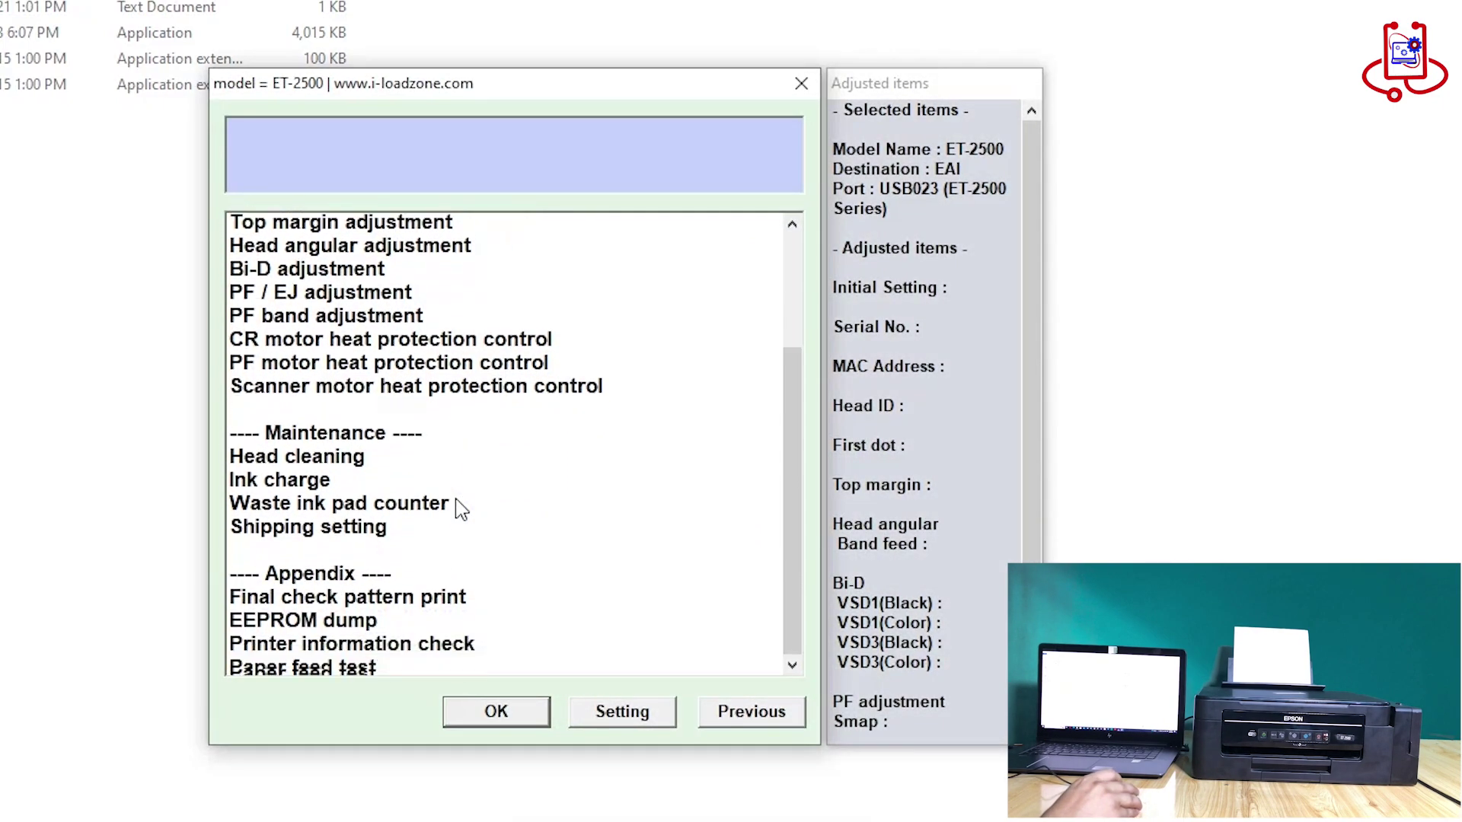
scroll(458, 508, down, 1)
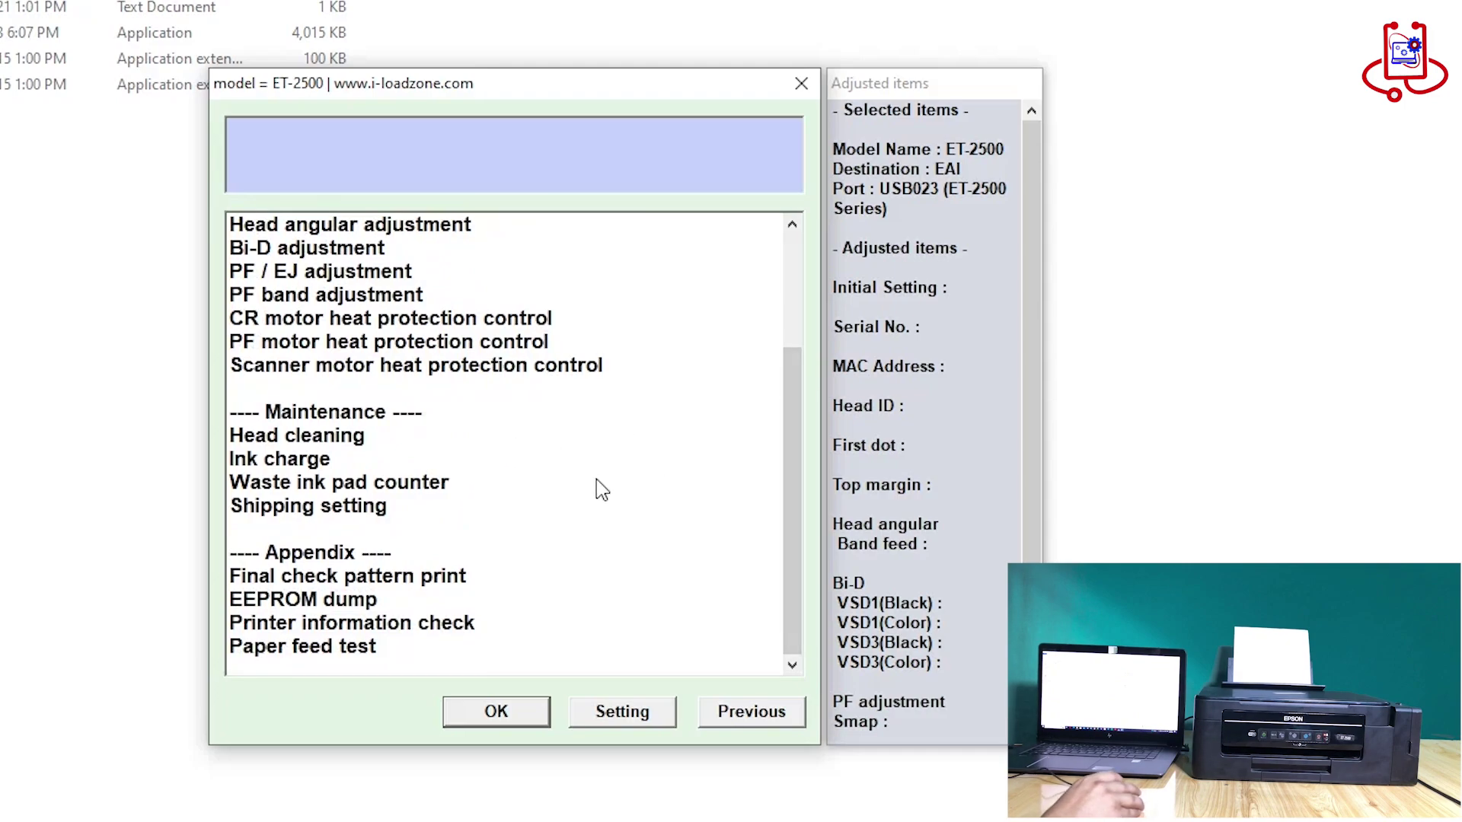
click(328, 488)
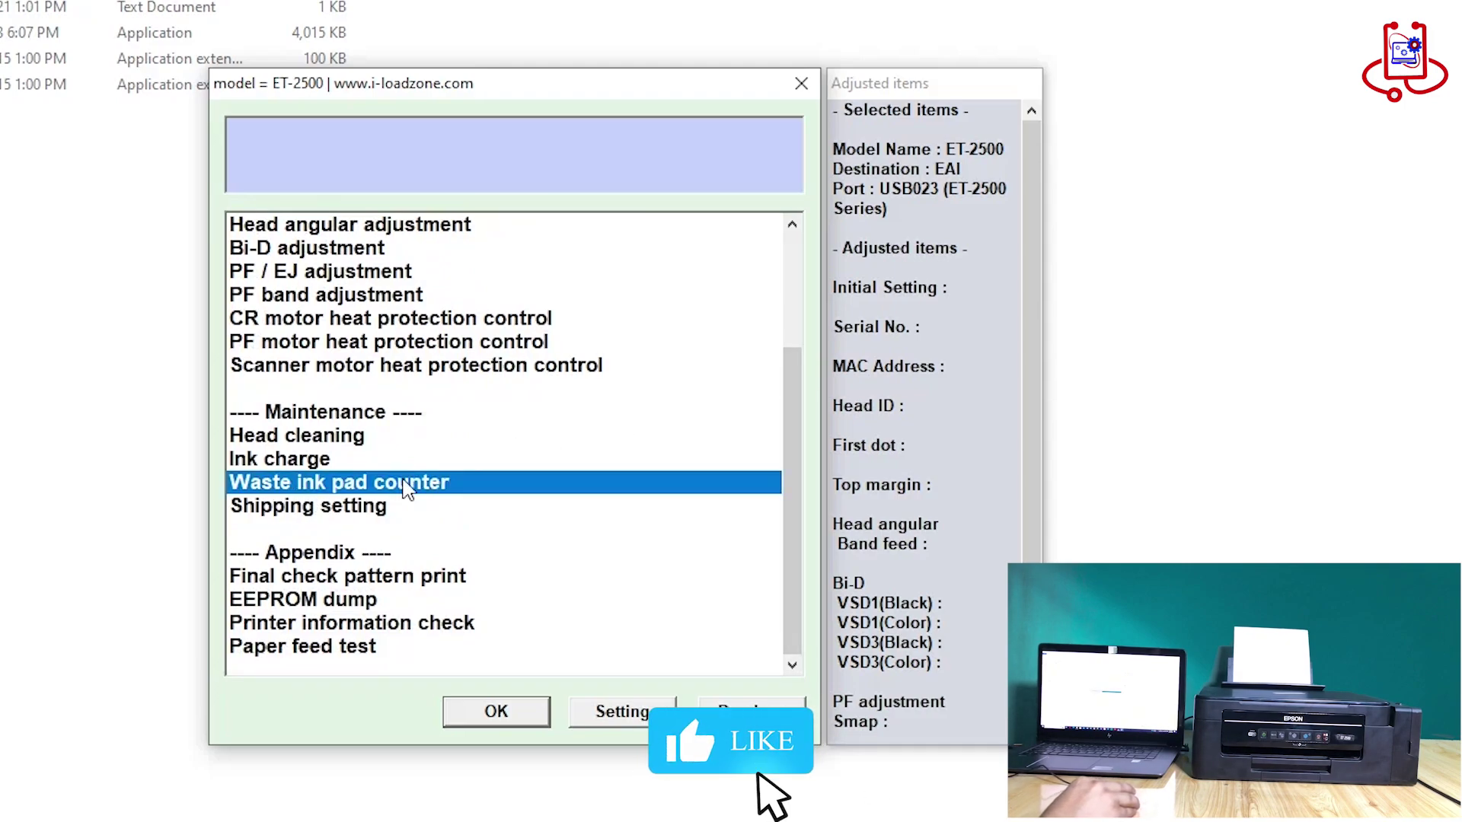
Check the Main pad counter, reading 6207 of 6207 points (100%), reset count 0
click(494, 711)
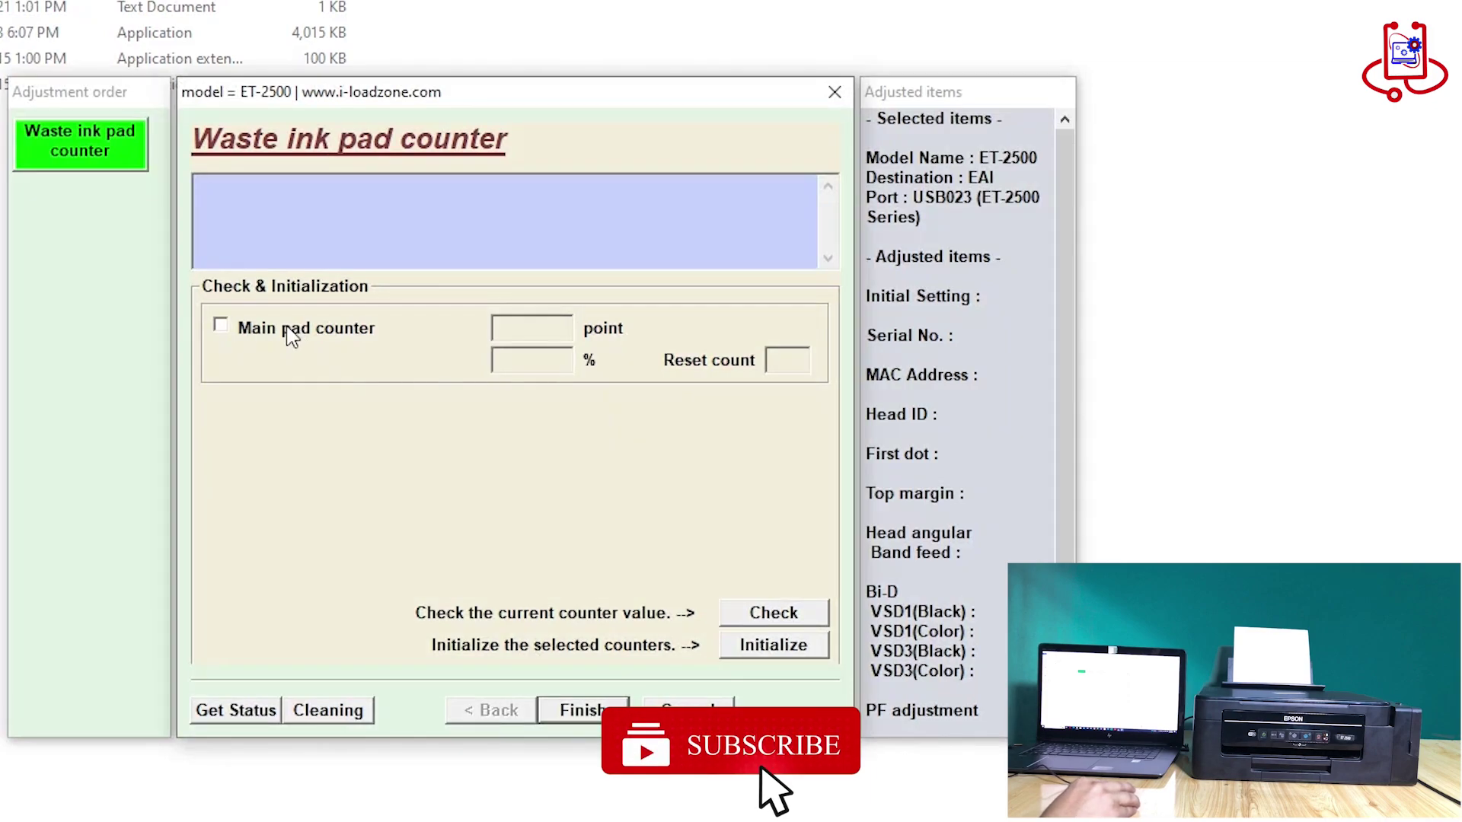
click(222, 327)
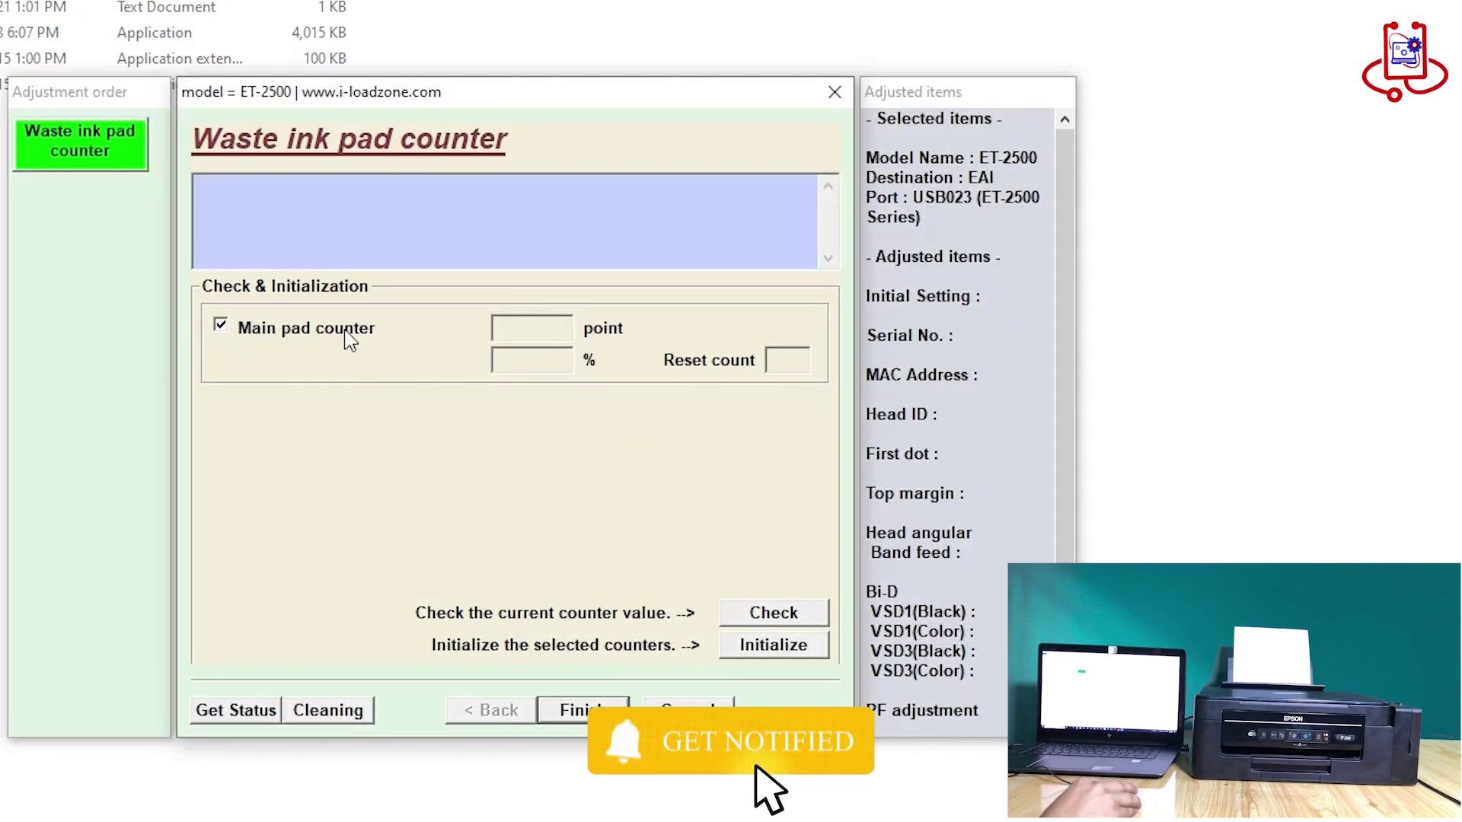
click(793, 613)
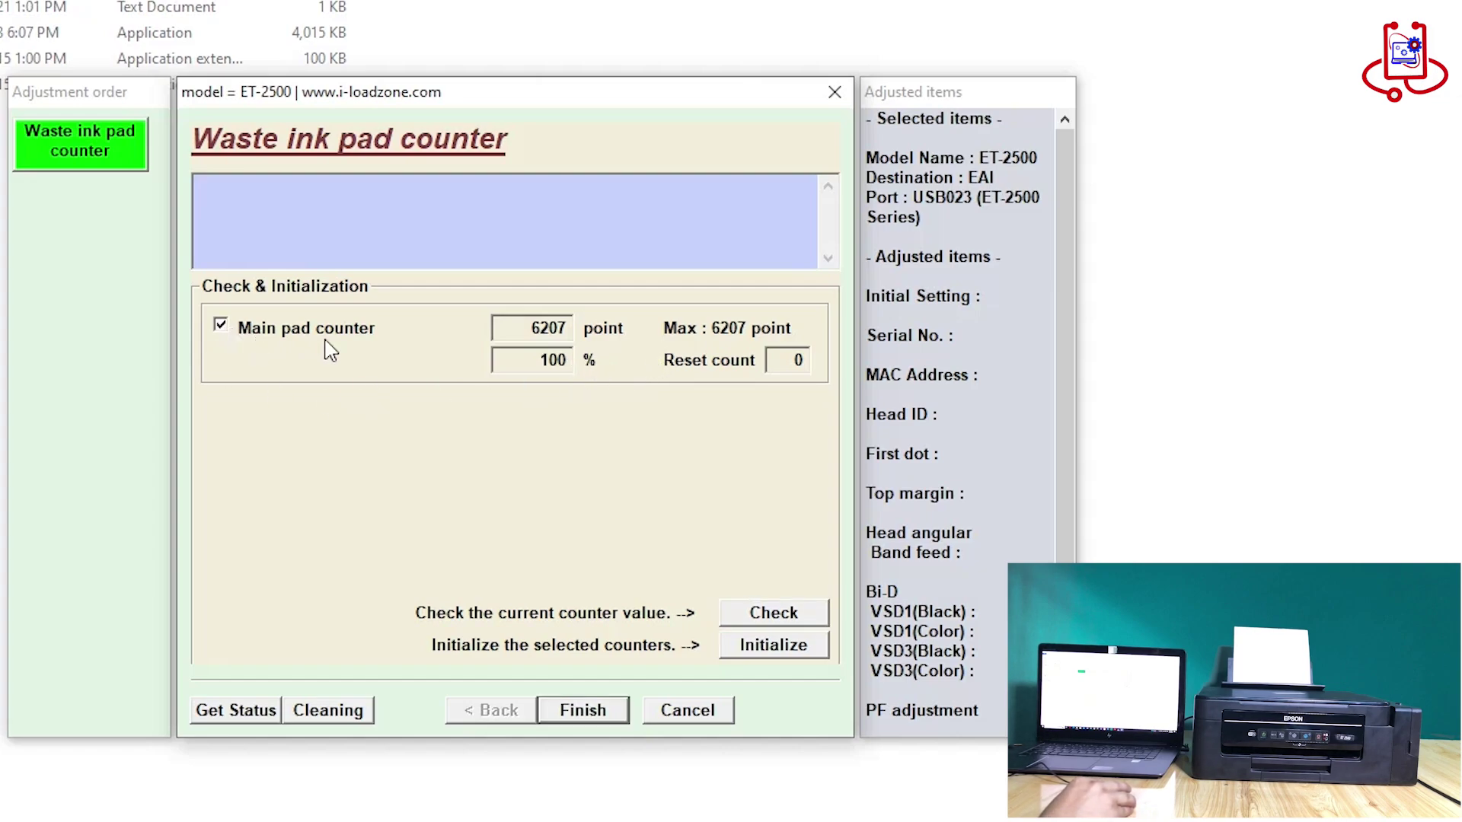
Initialize the Main pad counter and confirm, bringing up the 'Please turn off the printer' prompt
click(755, 657)
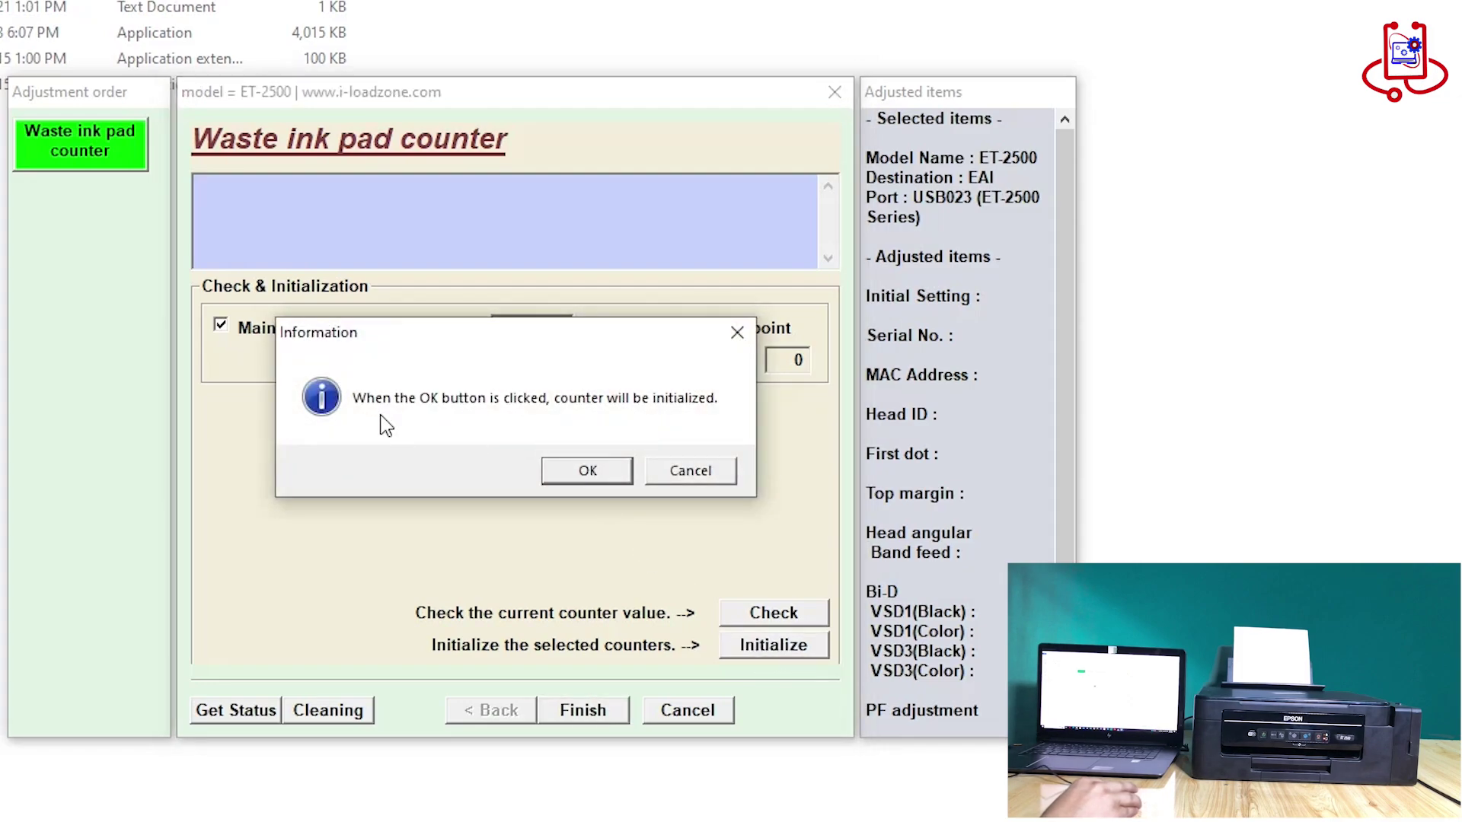
click(587, 472)
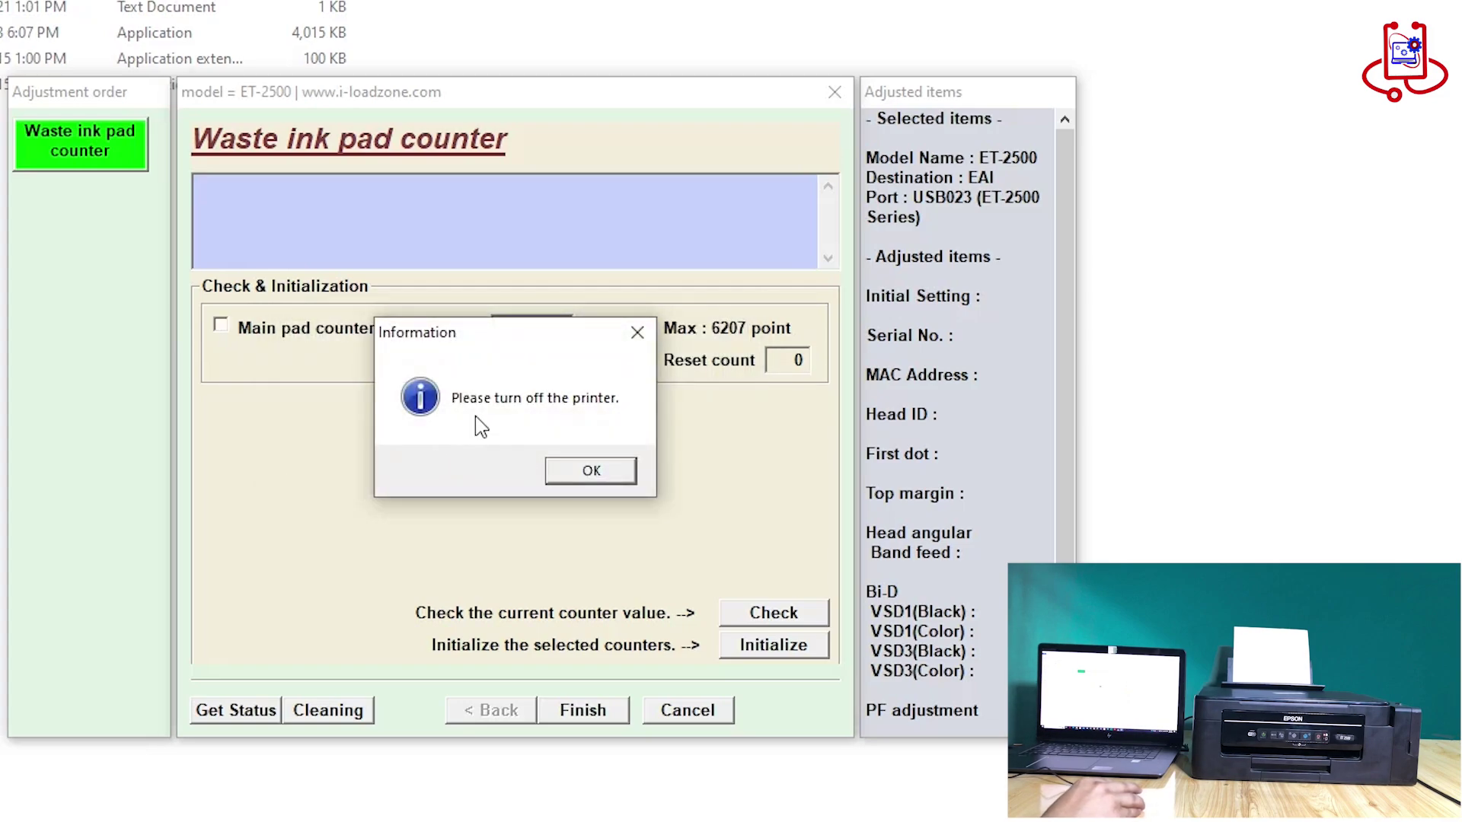